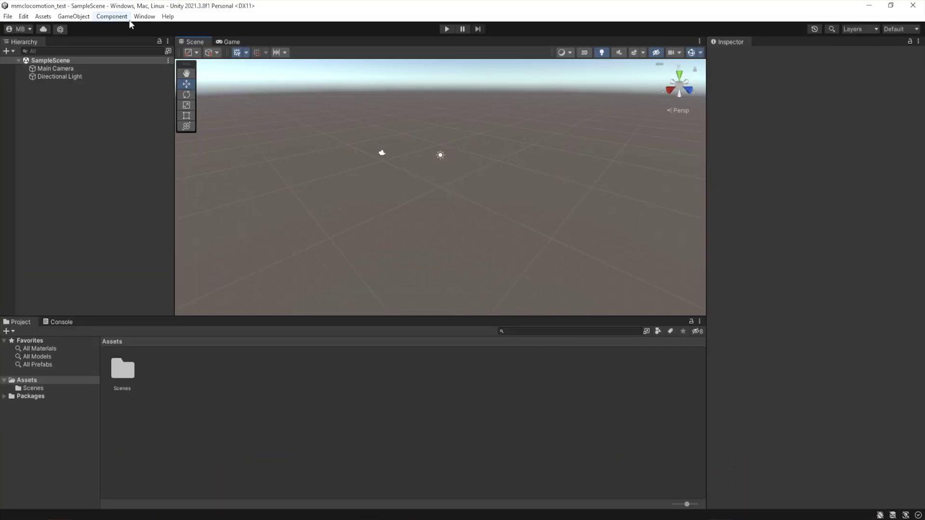
Step: Open the Package Manager and dock it alongside the Scene and Game views
click(147, 17)
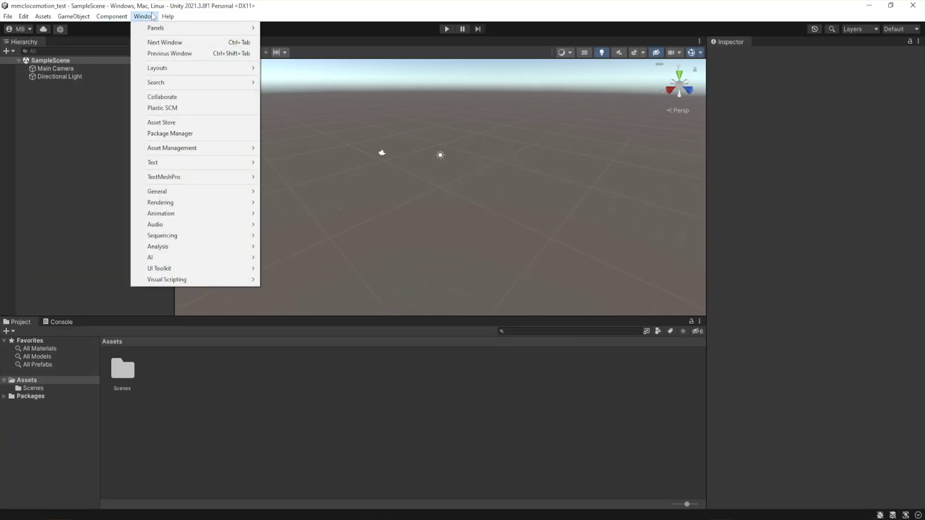
click(170, 133)
drag(255, 117, 262, 41)
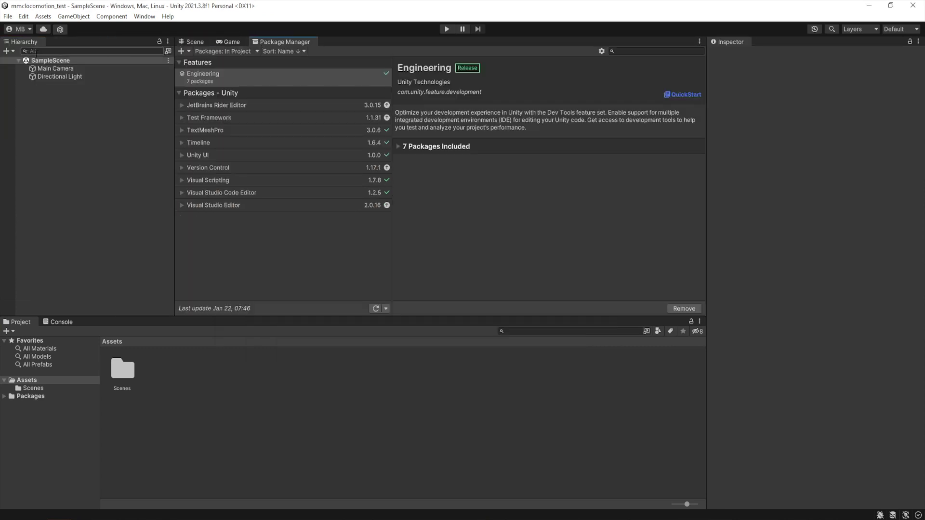
Step: Dock the Hierarchy as a wider column next to the Inspector and reduce the Project asset thumbnails to a list
drag(24, 42, 626, 129)
click(485, 141)
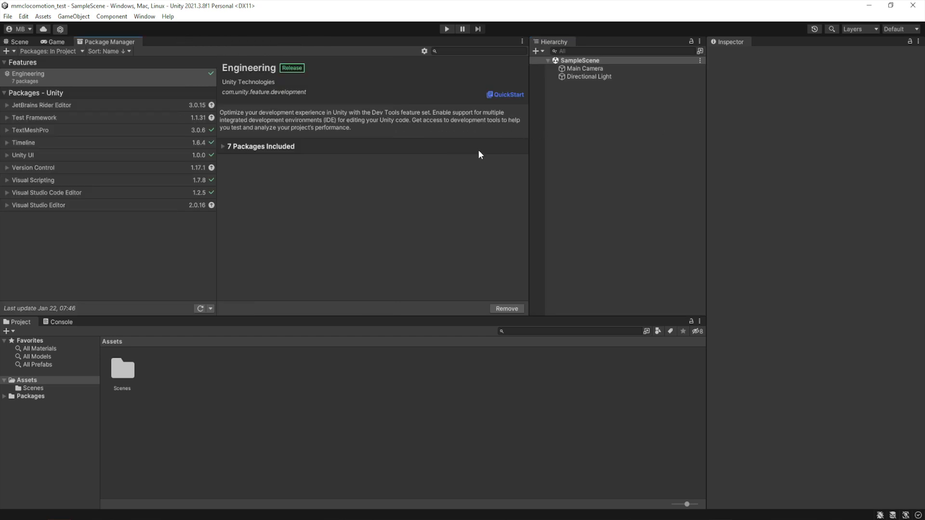
drag(528, 170, 466, 189)
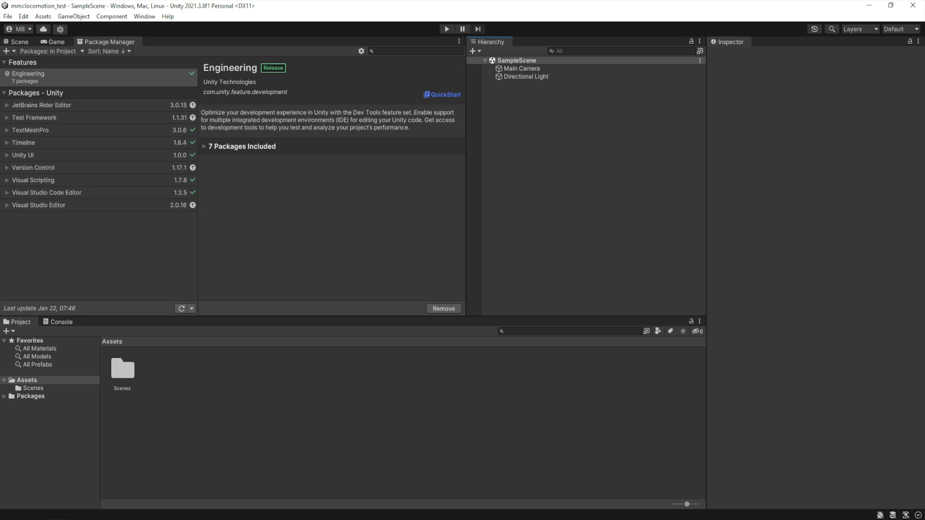
drag(687, 503, 673, 504)
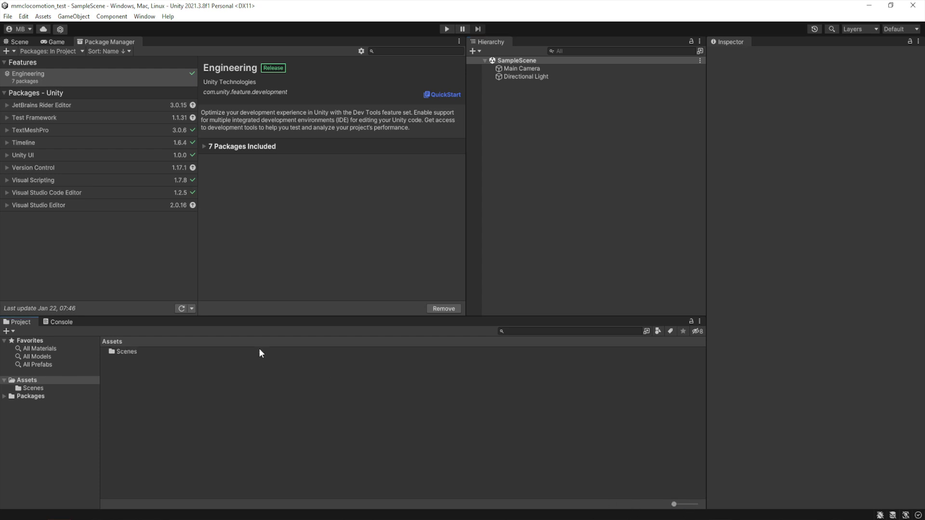
Step: Open the Project Settings and dock them in the same group as the Project and Console windows
click(23, 16)
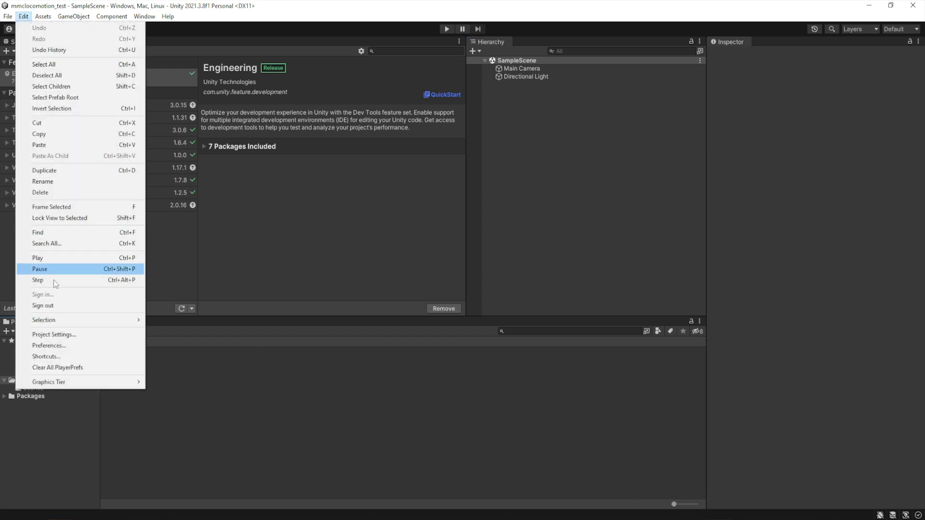
click(67, 335)
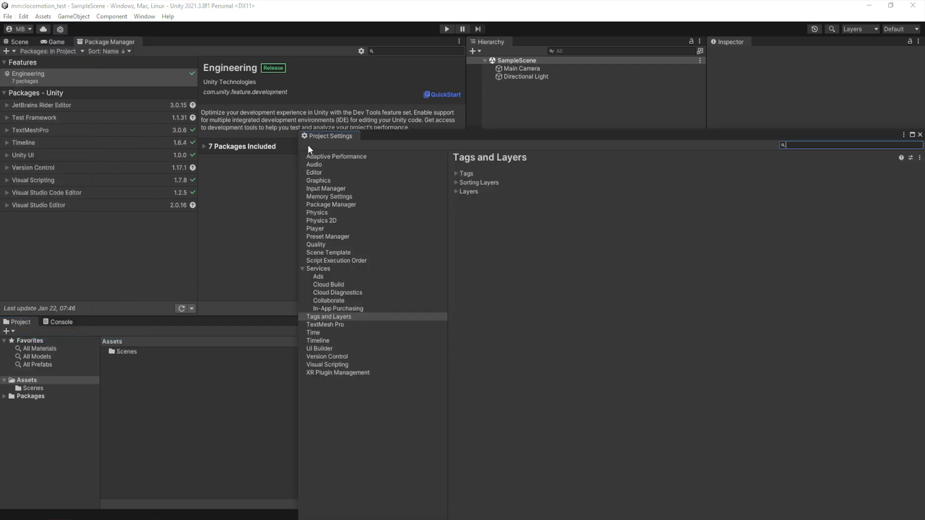
drag(307, 144, 106, 323)
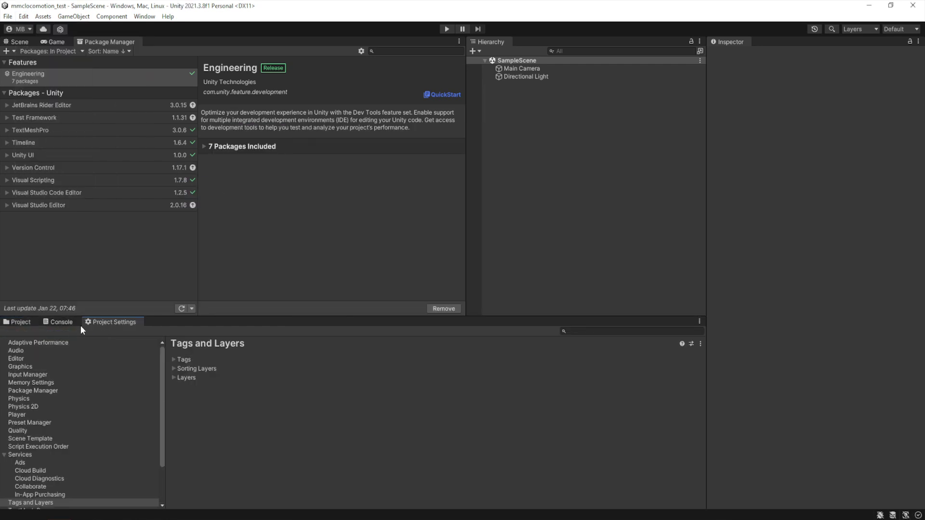
Step: Dock the Project window separately beneath the Hierarchy and align its width with the Hierarchy column
click(20, 322)
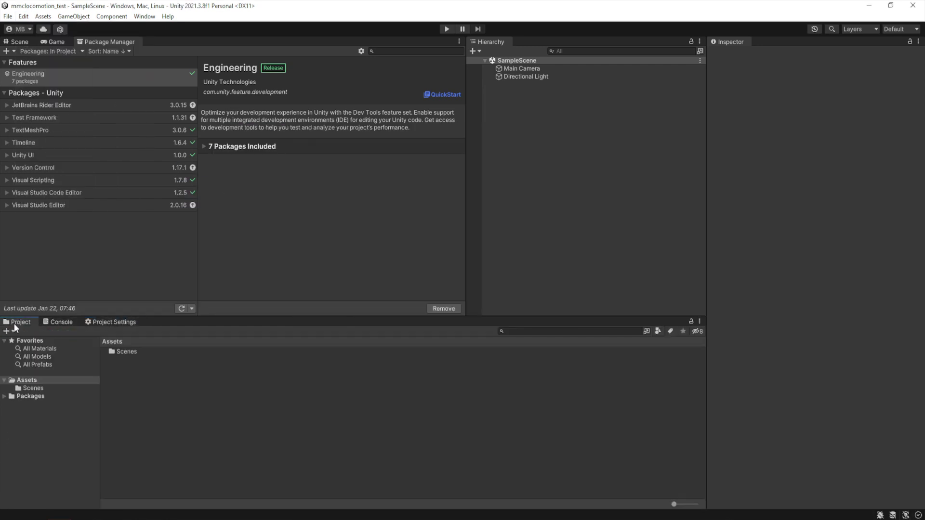
drag(14, 323, 634, 425)
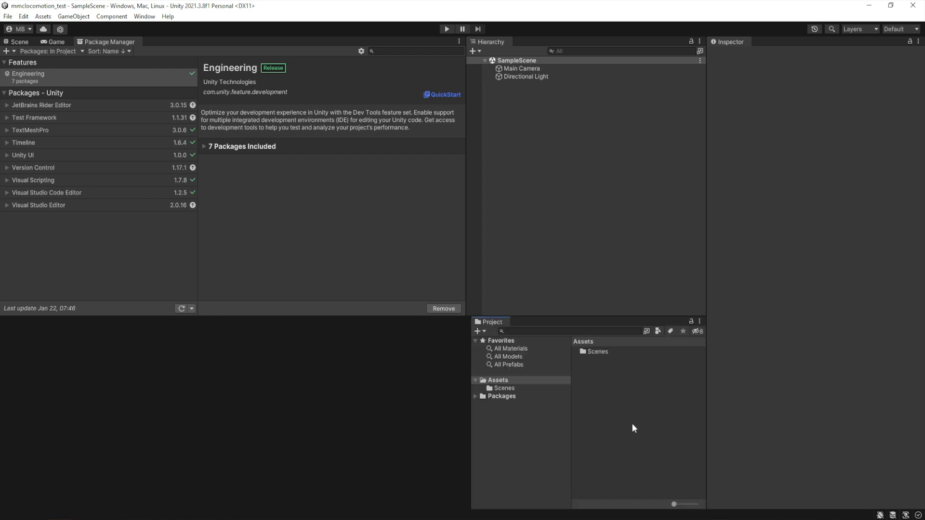
drag(472, 382, 468, 382)
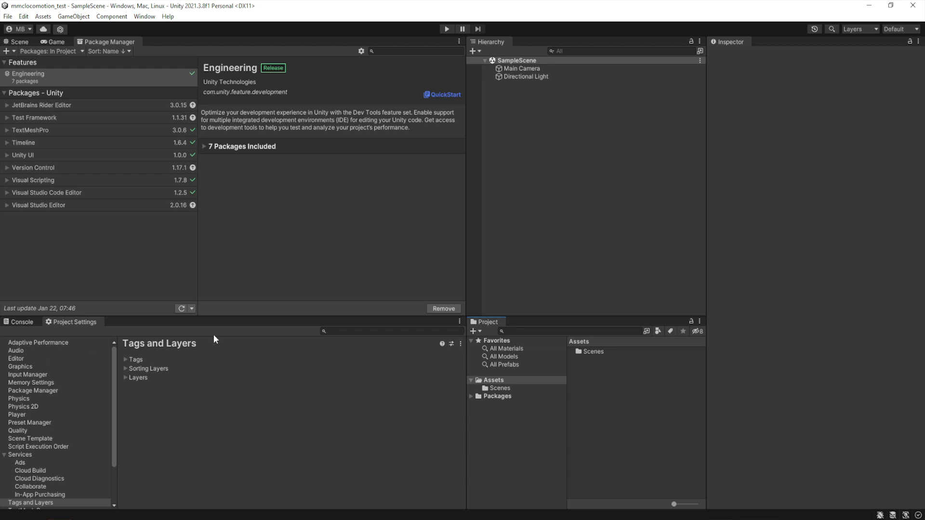
Step: Search the project settings for "paral", enable Parallel Import in the Editor settings, and clear the search
click(381, 330)
text(paral)
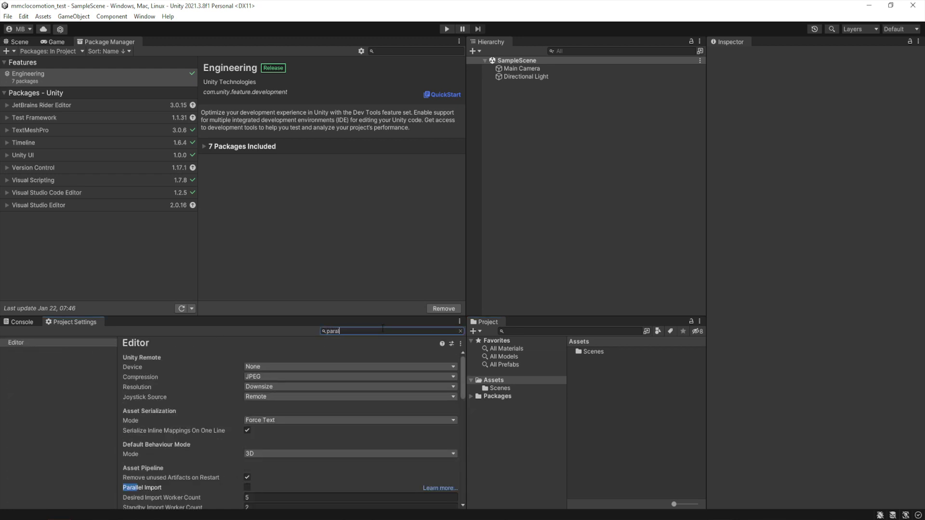
click(248, 488)
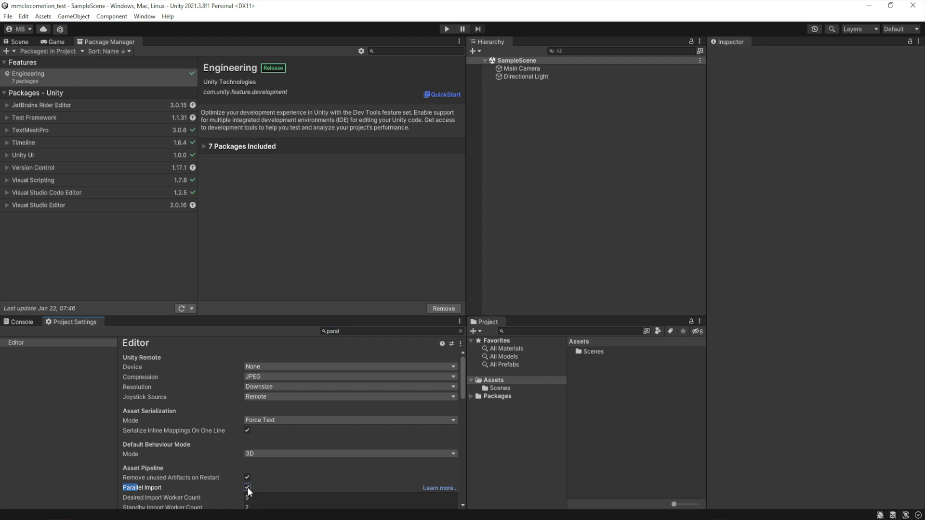
click(461, 331)
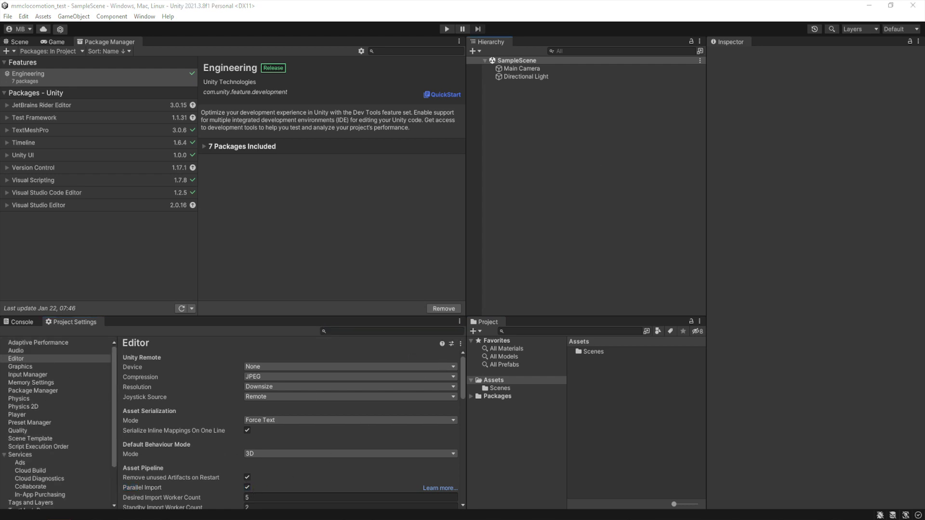
Step: Switch to the browser and review the MMLC installation page's first section on project creation and dependency packages, then move the browser aside
drag(391, 519, 376, 86)
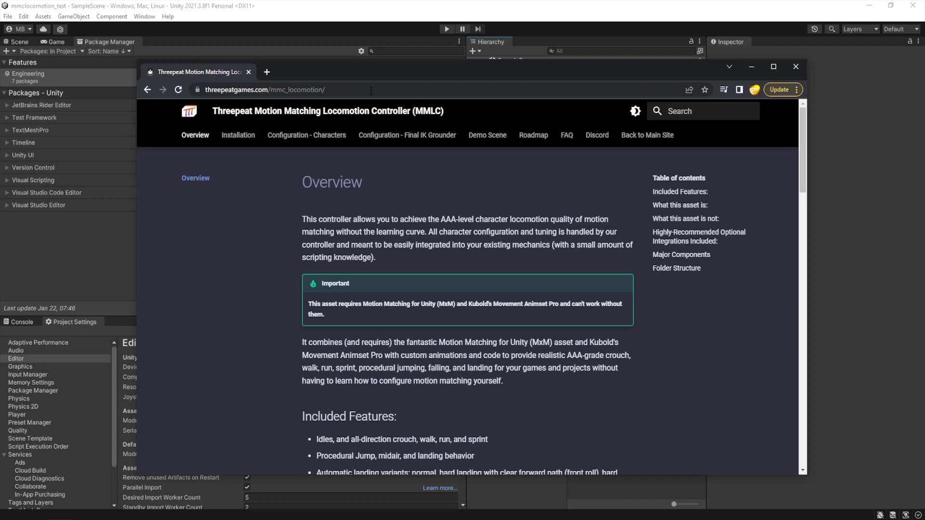
click(235, 137)
scroll(374, 259, down, 4)
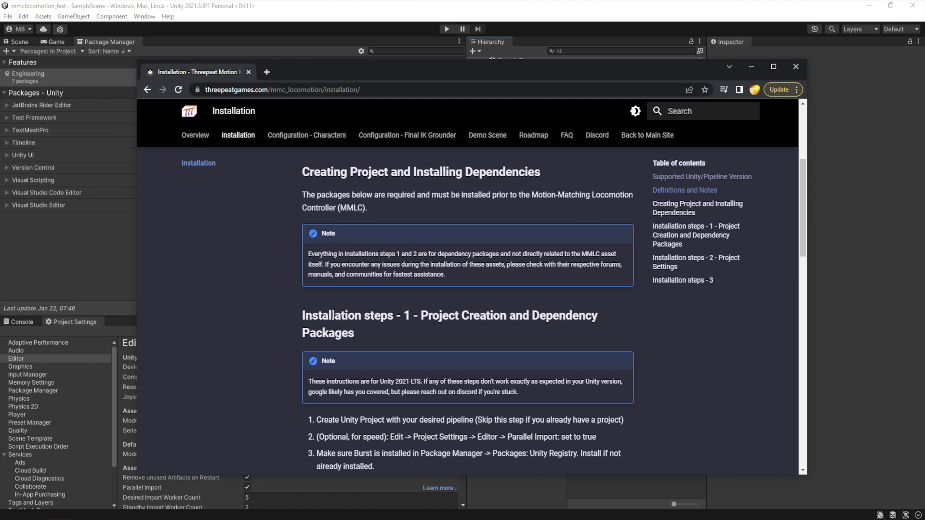
scroll(332, 314, down, 3)
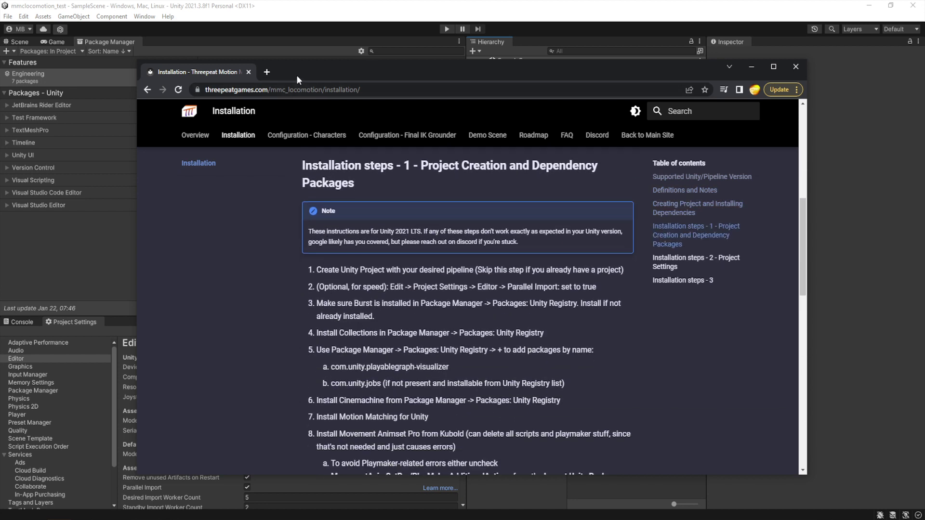
drag(297, 75, 924, 203)
Step: Install the Burst package from the Unity Registry
click(51, 51)
click(49, 61)
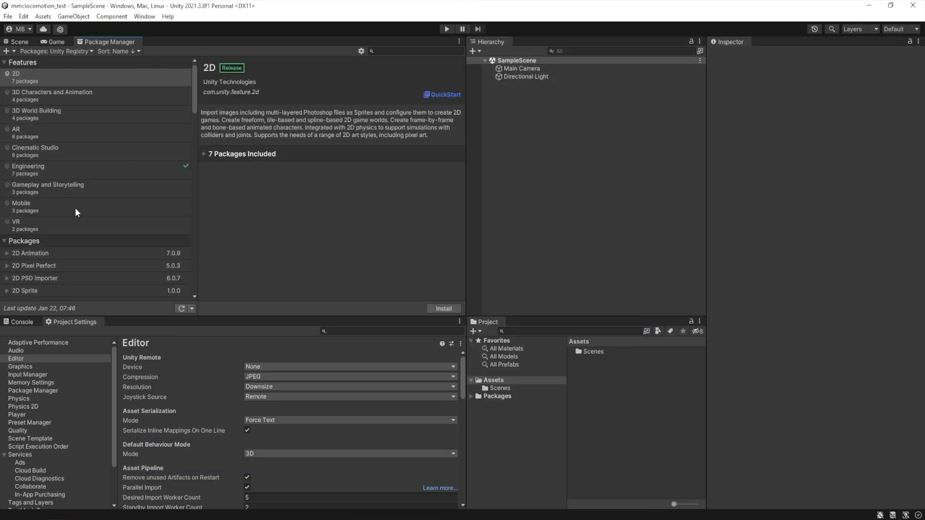
scroll(77, 217, down, 2)
scroll(81, 224, down, 7)
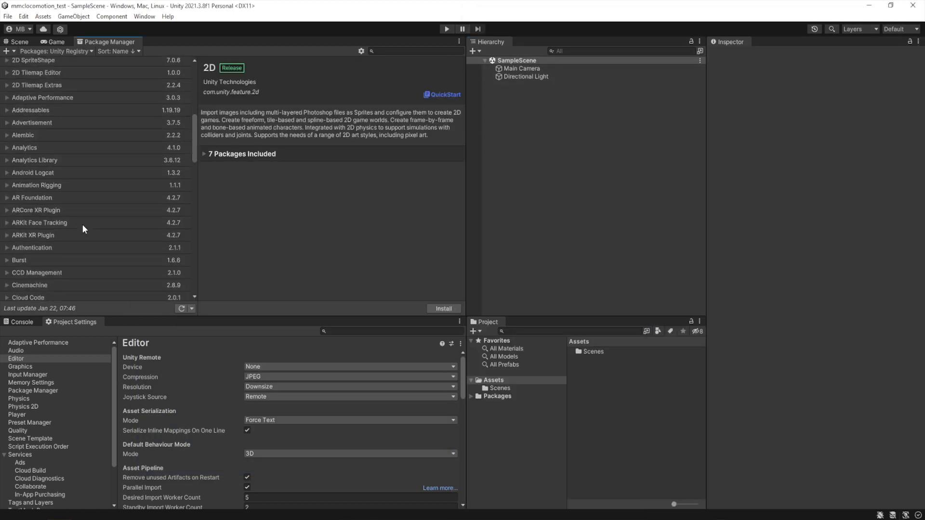
click(88, 260)
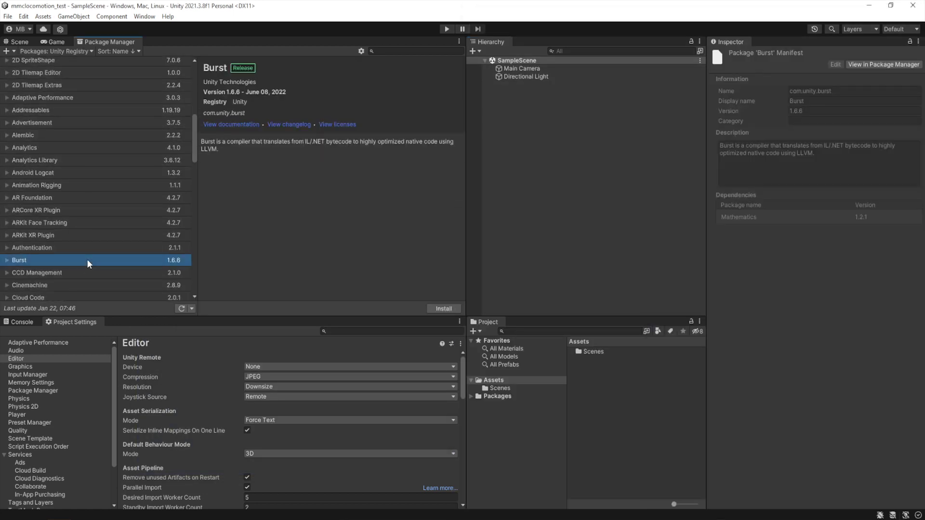
click(443, 311)
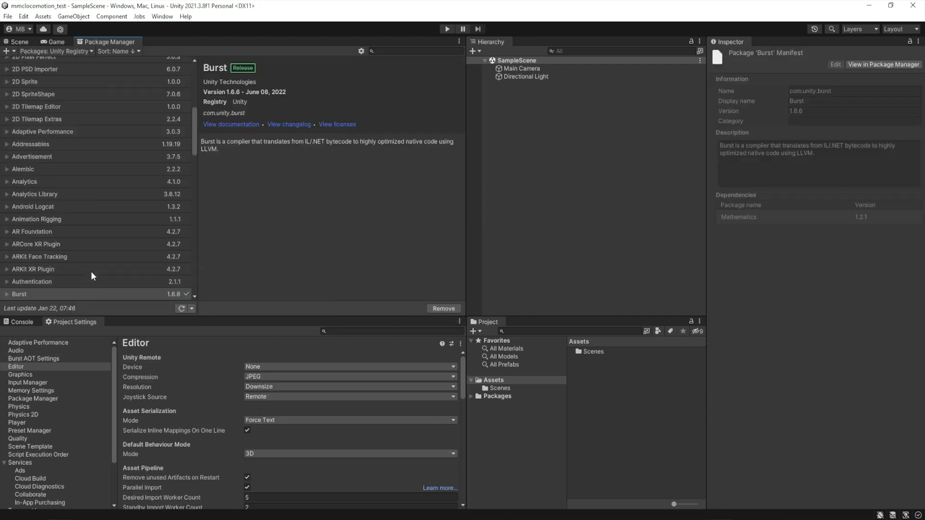
Step: Install the Collections package from the Unity Registry
scroll(93, 275, down, 5)
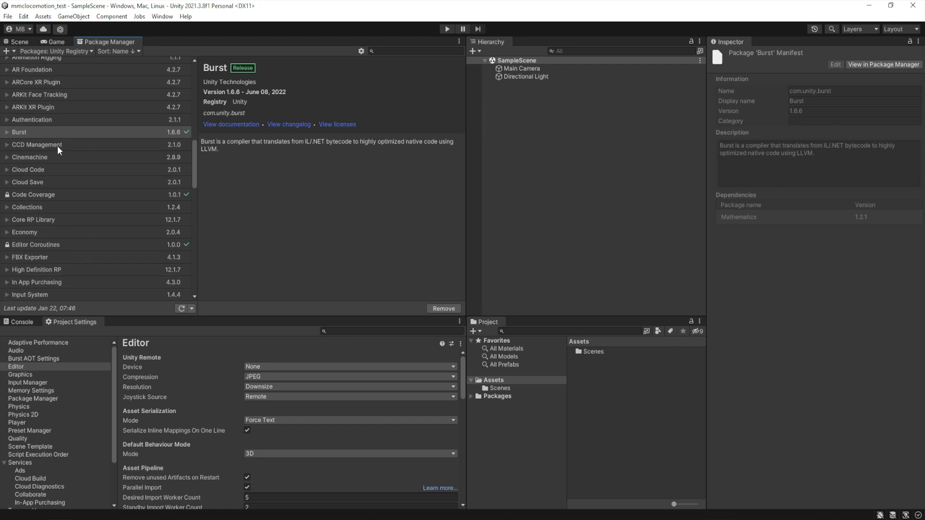
click(60, 157)
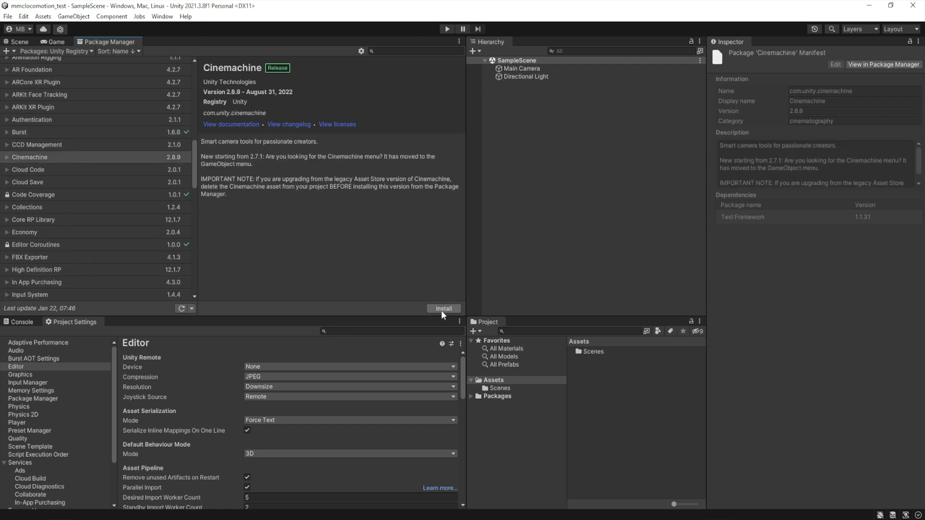
click(91, 209)
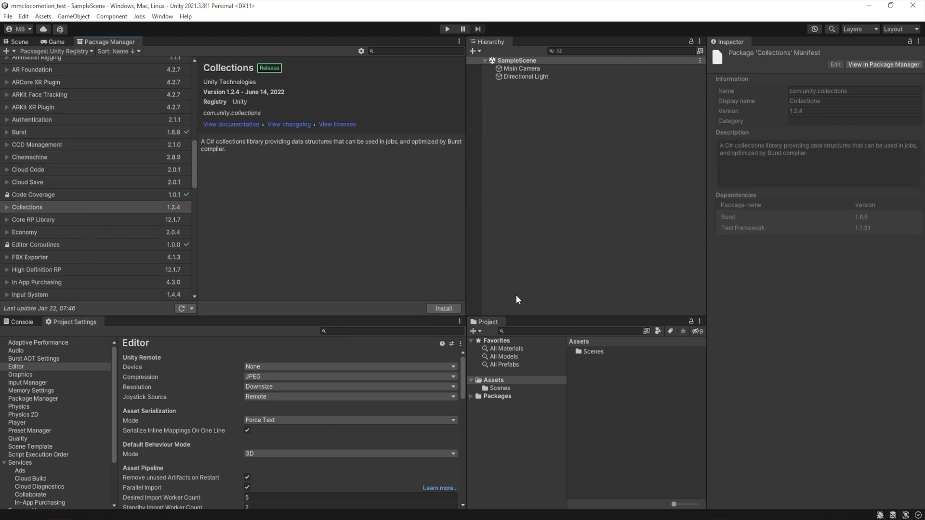
click(443, 308)
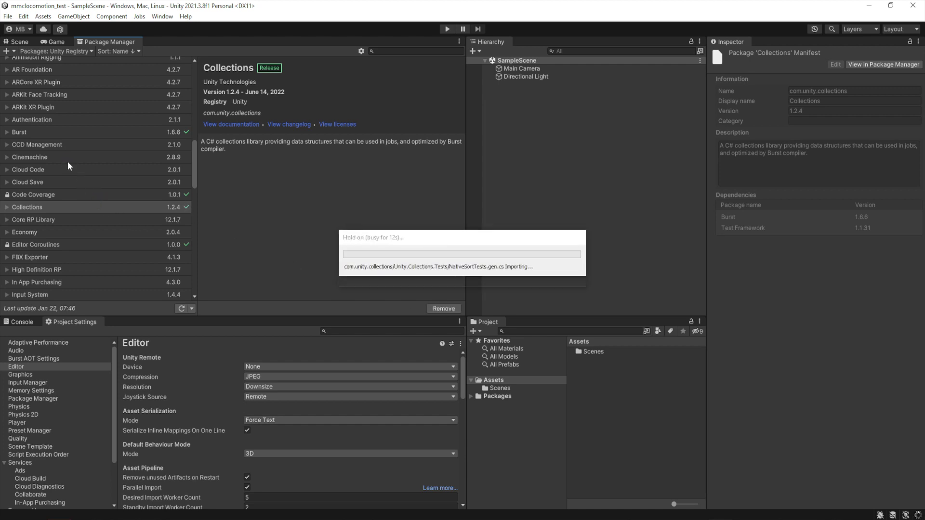
Step: Install the Cinemachine package from the Unity Registry
scroll(56, 238, down, 3)
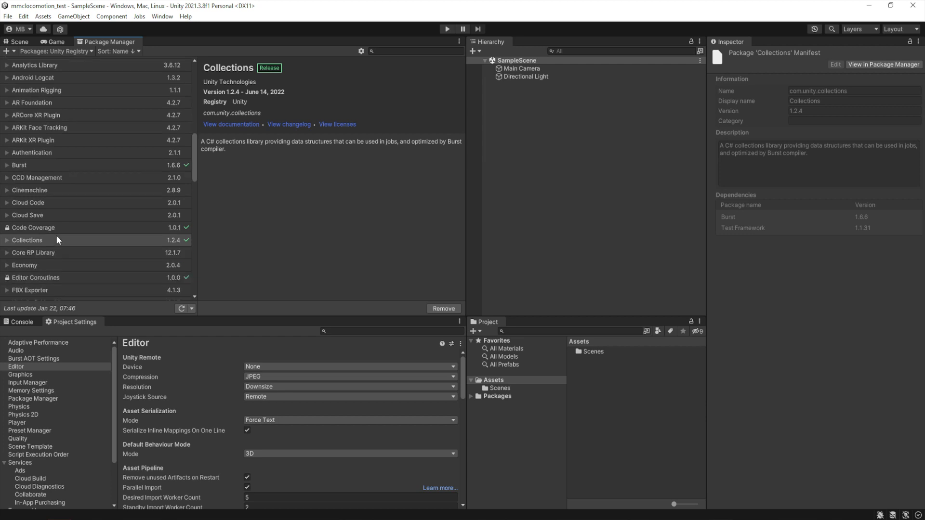
click(53, 191)
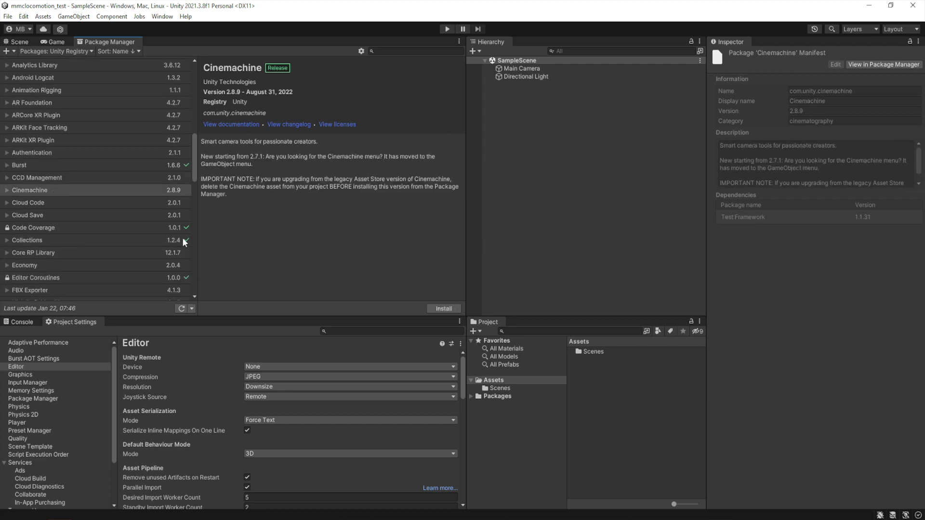
click(444, 308)
Step: Add the package com.unity.jobs to the project by name
click(7, 51)
click(30, 96)
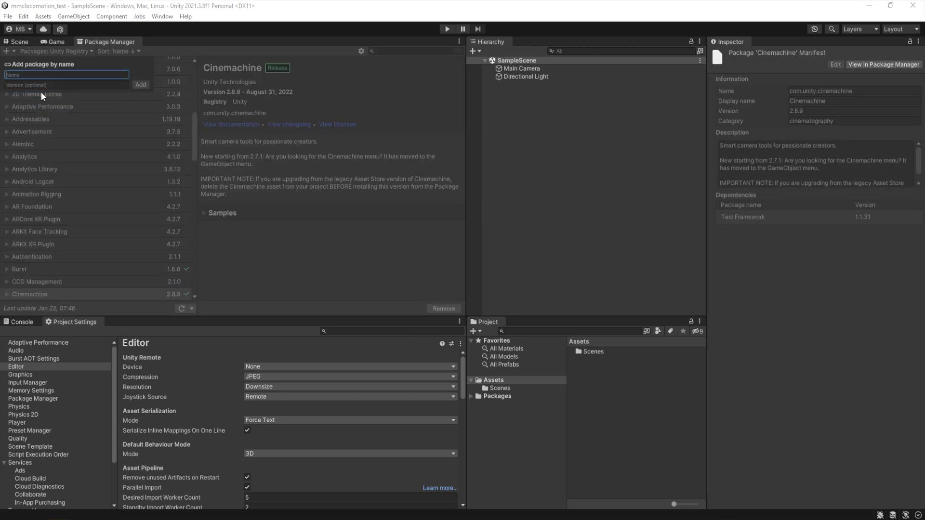
text(com.unity.jobs)
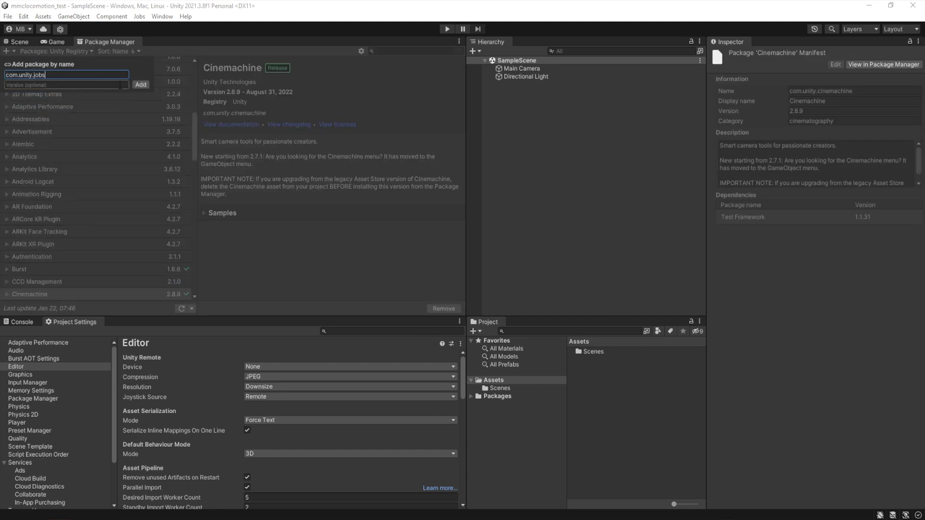
click(135, 85)
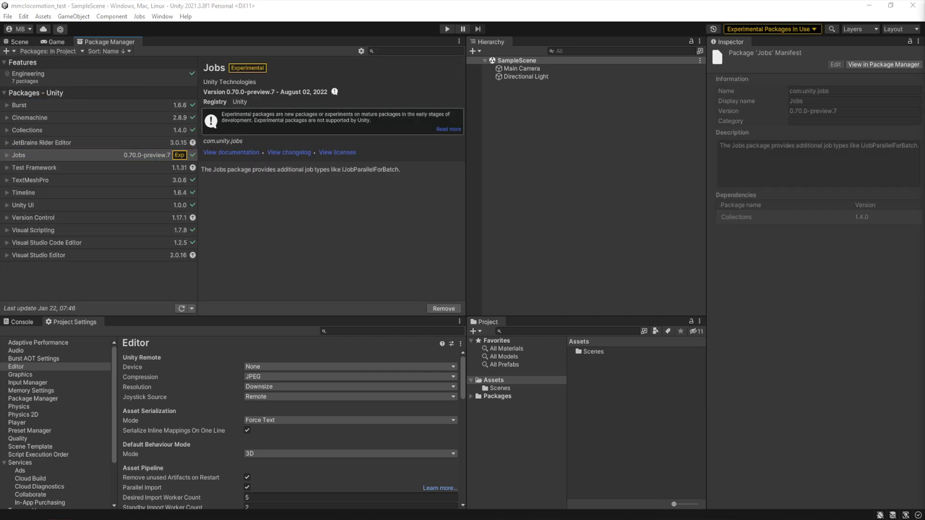
Step: Add the package com.unity.playablegraph-visualizer to the project by name
click(8, 52)
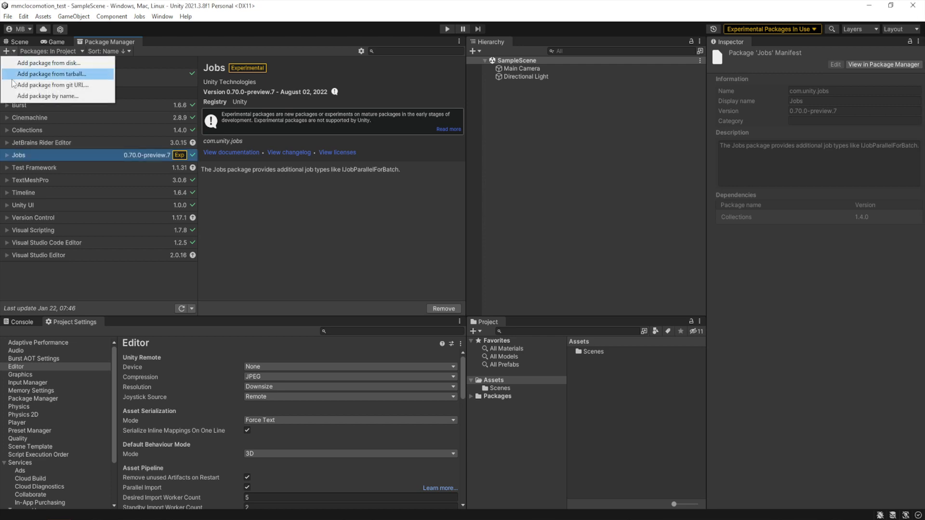
click(48, 96)
text(com.unity.playablegraph-visualizer)
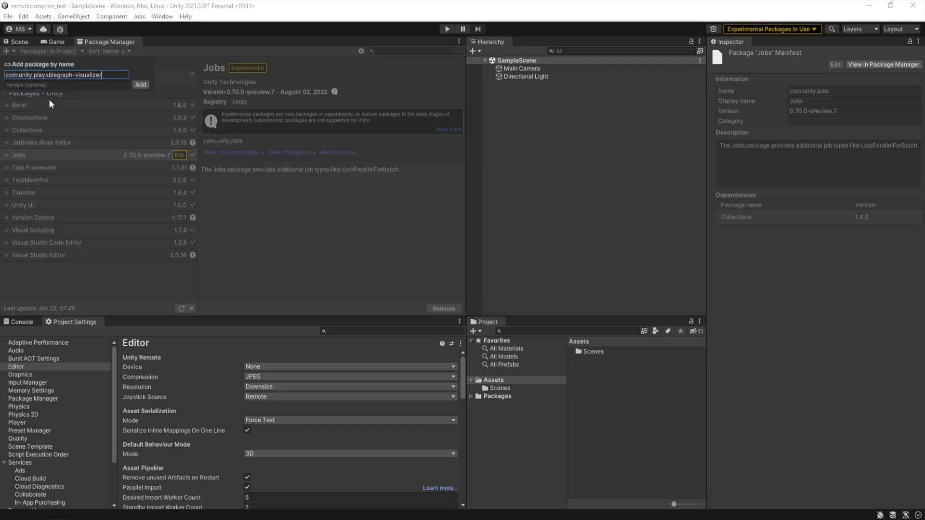
click(144, 81)
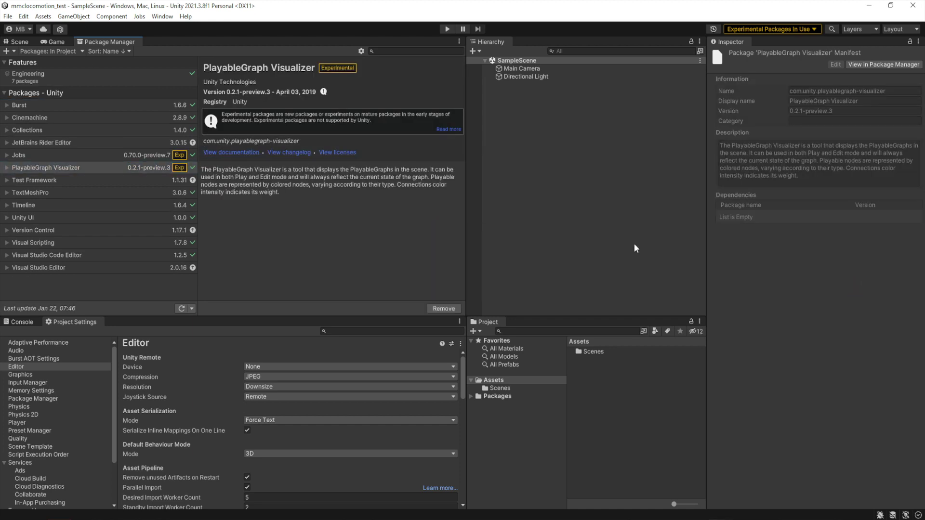
Step: Import the complete Motion Matching for Unity package from My Assets and clear the console
click(46, 49)
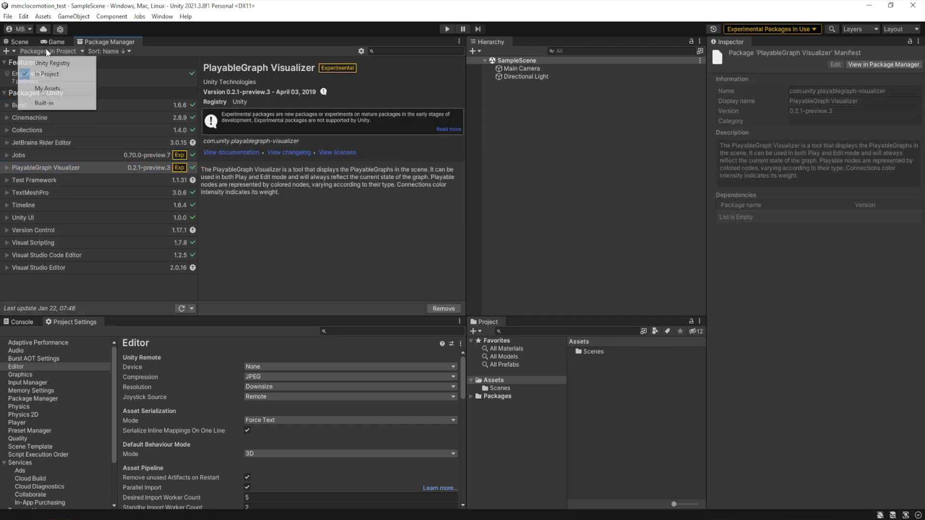
click(53, 89)
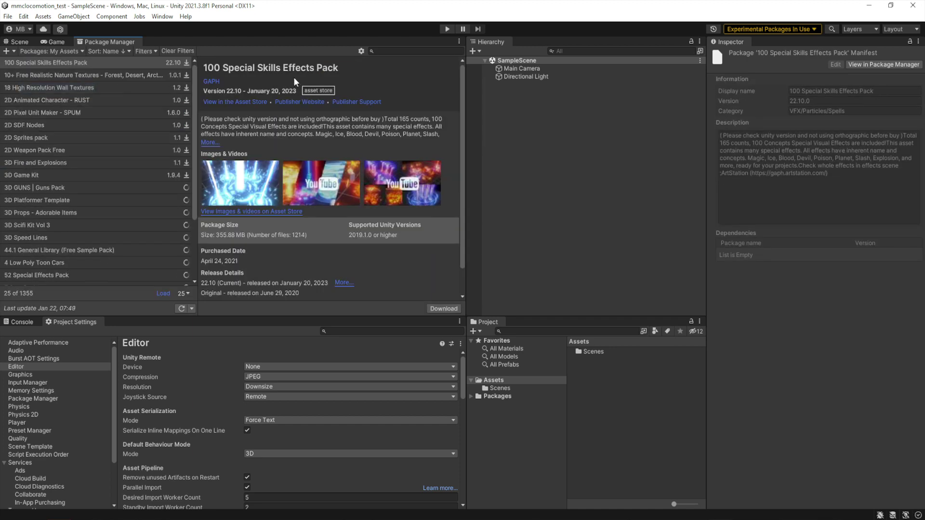
text(motio)
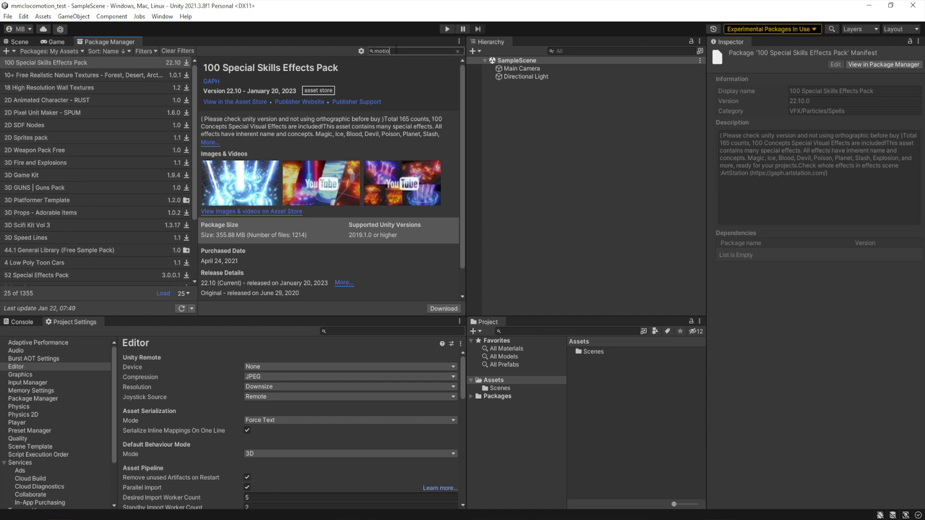
text(n matching)
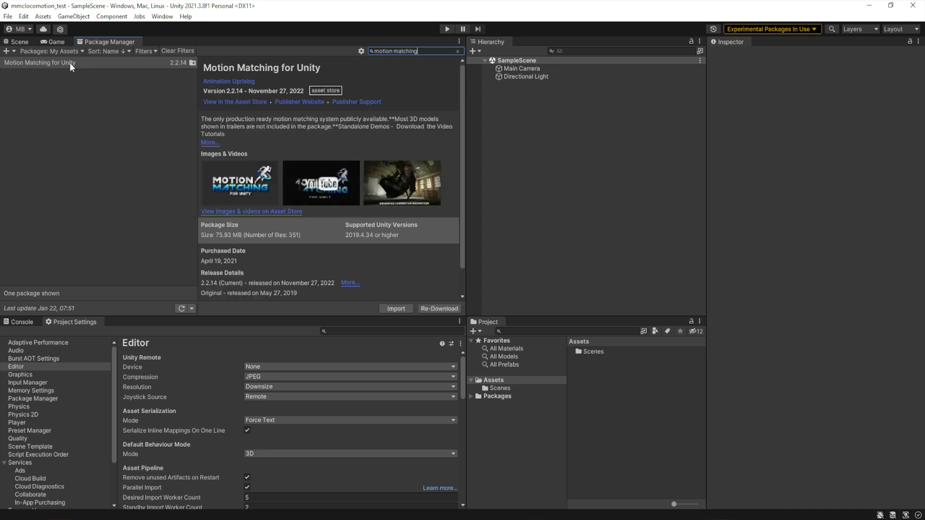
click(70, 63)
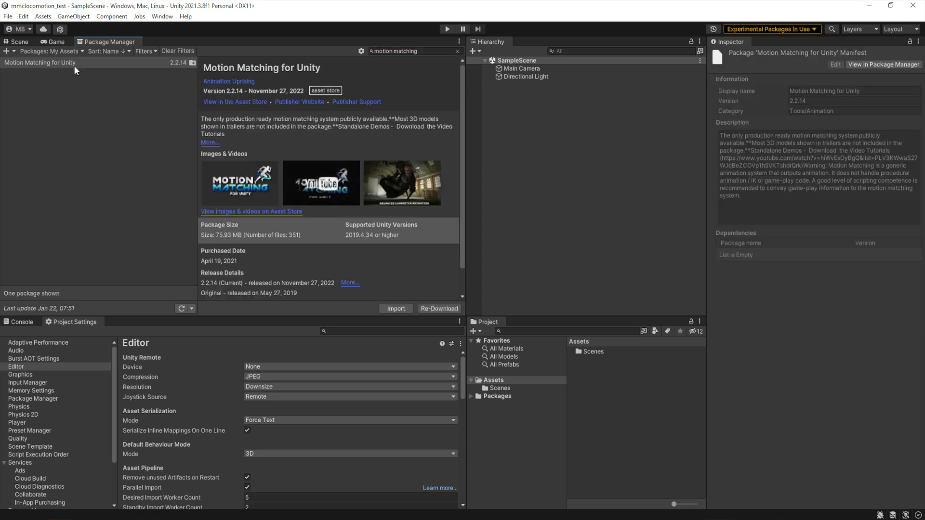
click(400, 309)
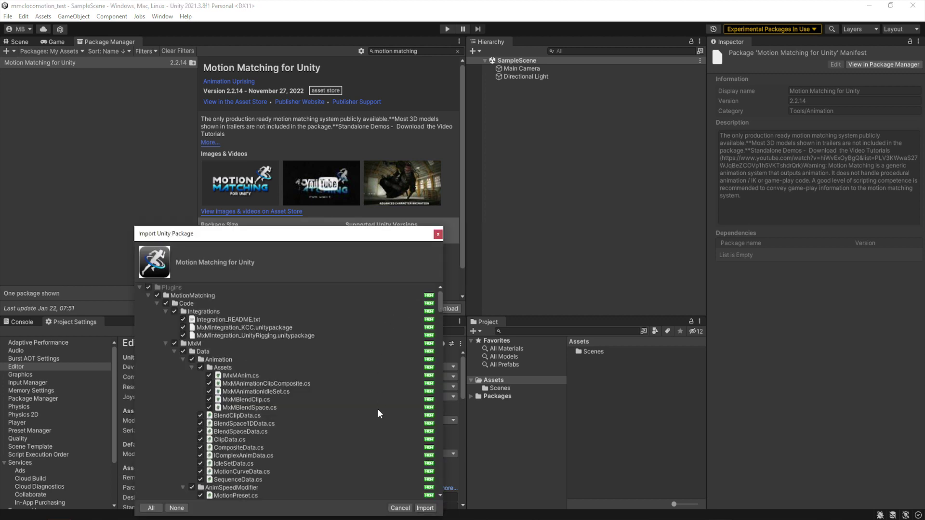
click(425, 509)
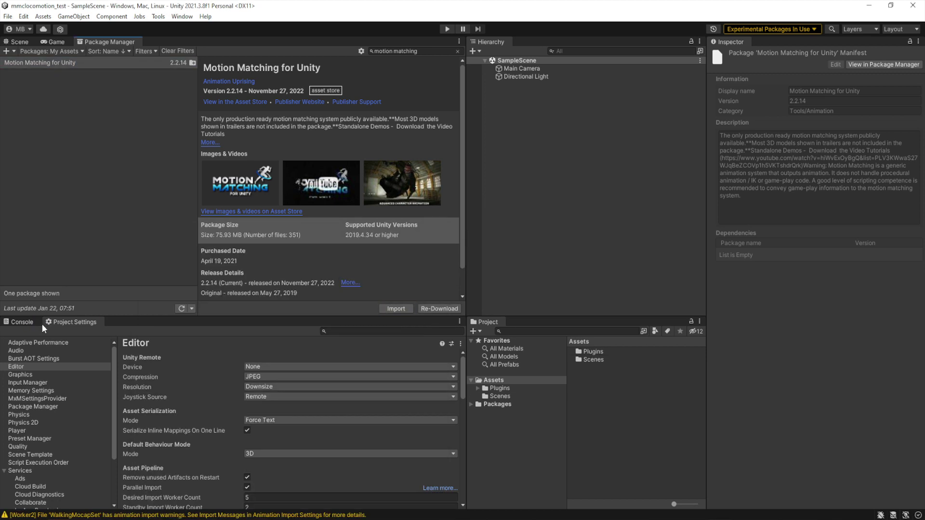
click(22, 322)
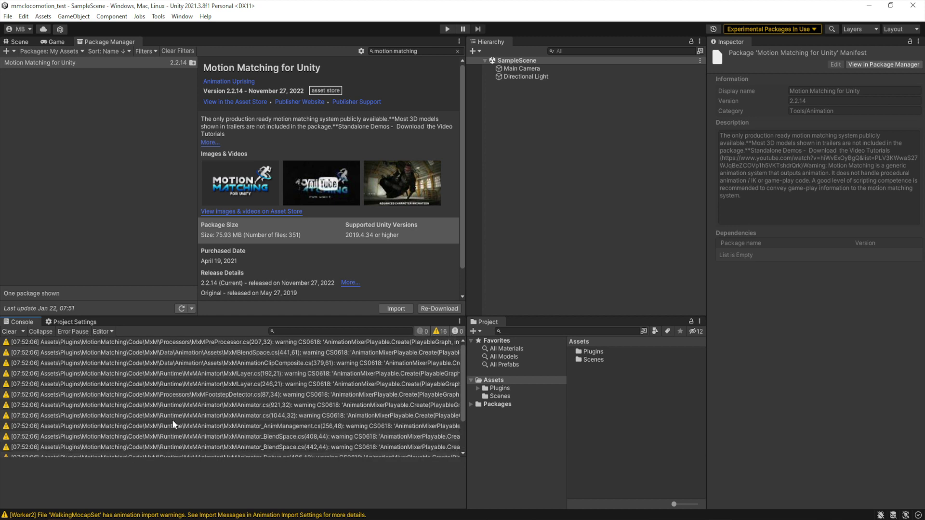
click(10, 332)
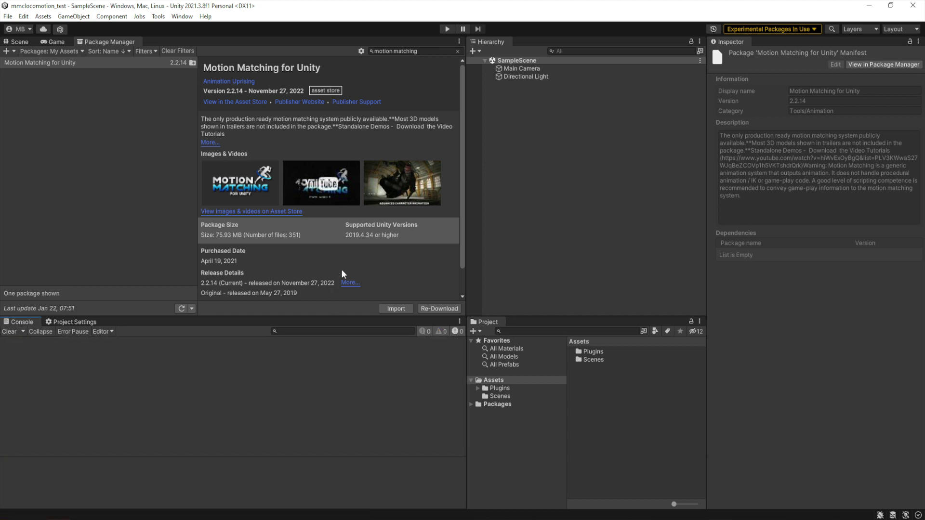
Step: Find Movement Animset Pro in My Assets and open its package contents for import
click(410, 94)
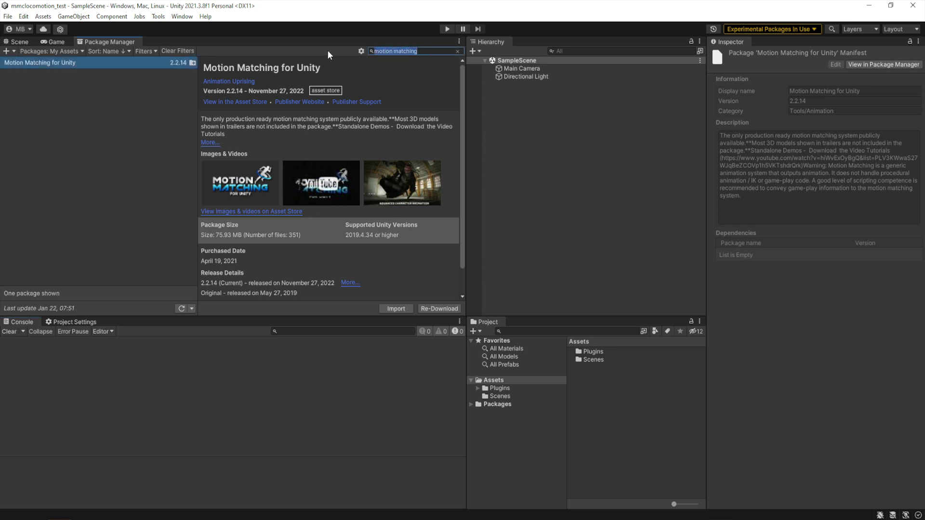
text(movement animset)
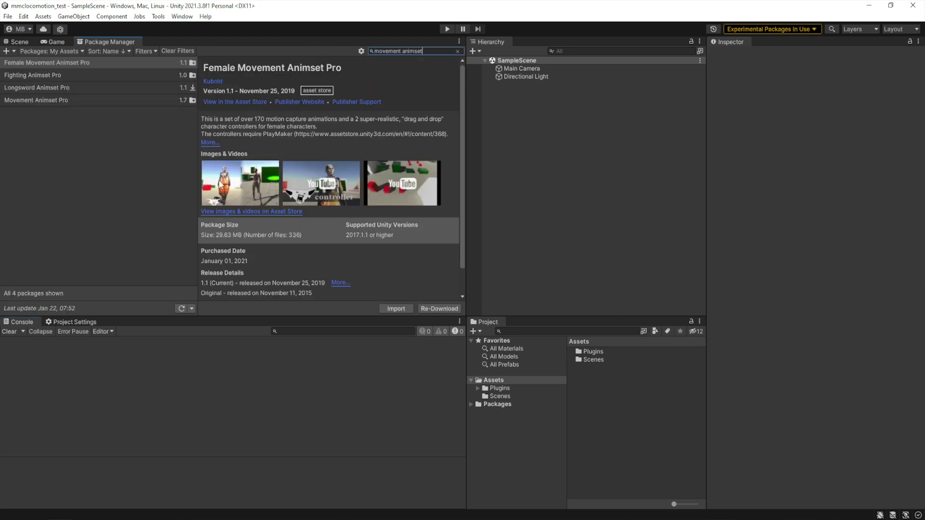
click(29, 100)
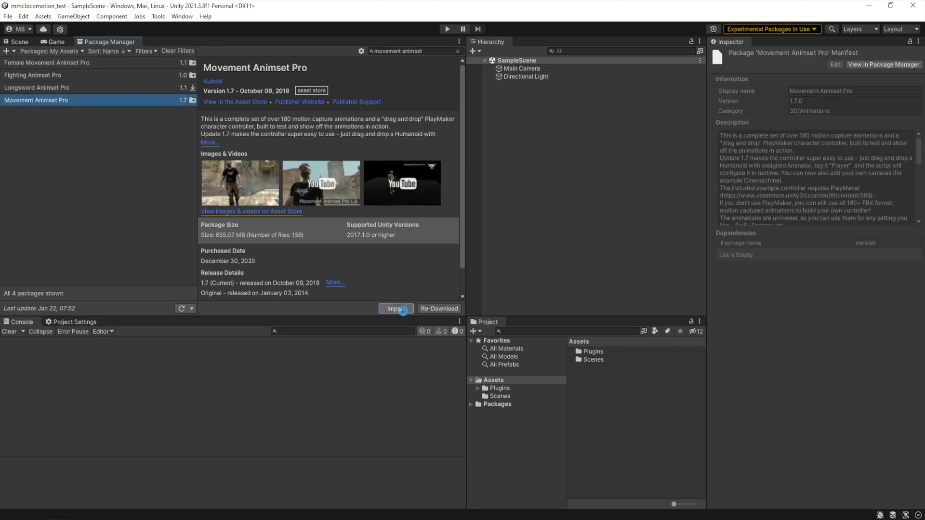
click(403, 309)
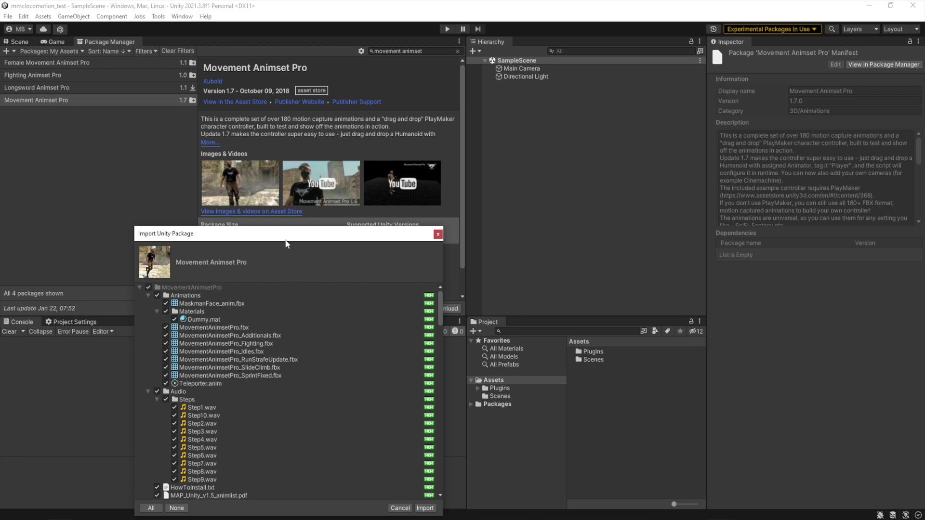
Step: Import Movement Animset Pro without the PlayMakerAdditionalActions folder and clear the console
drag(286, 240, 348, 109)
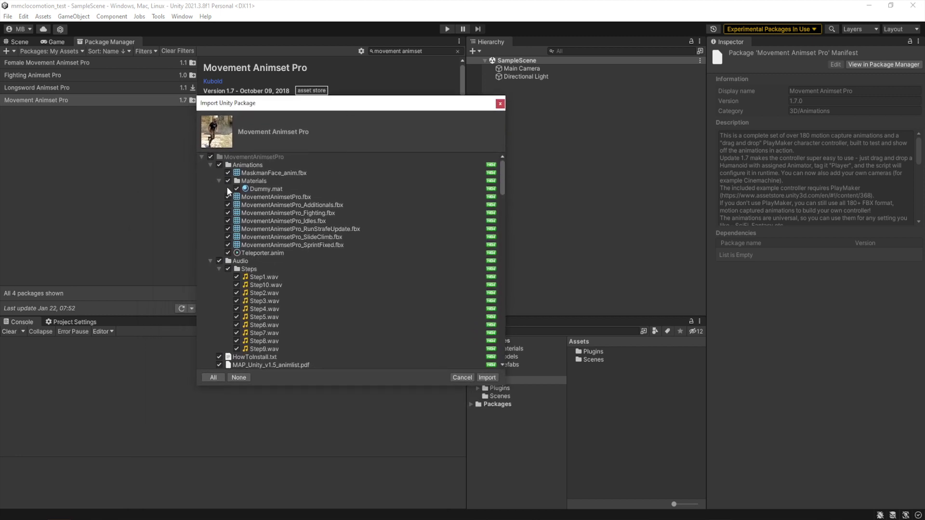
click(210, 166)
click(209, 172)
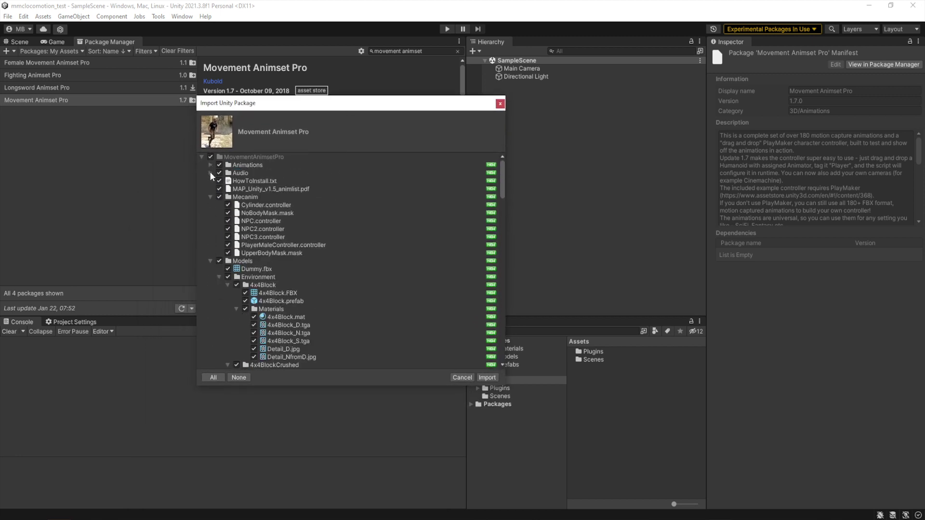
click(210, 197)
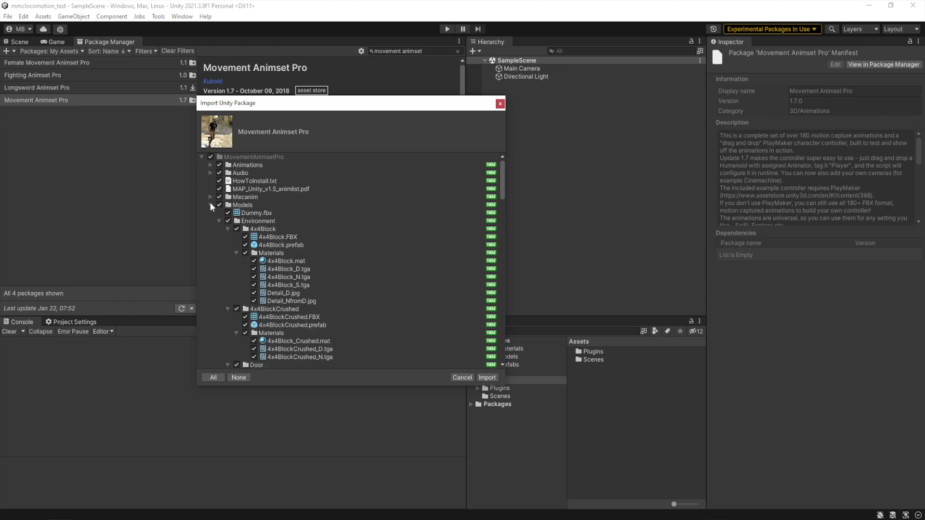
click(211, 205)
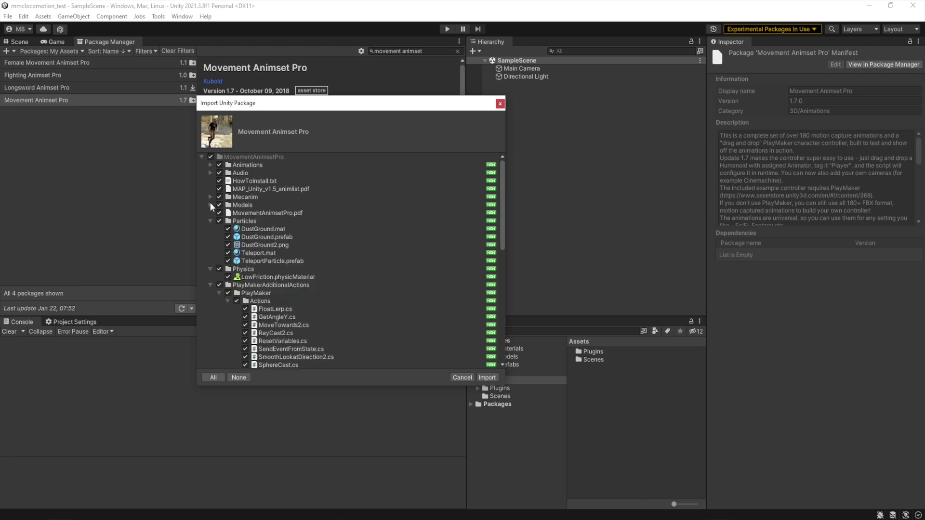
click(219, 284)
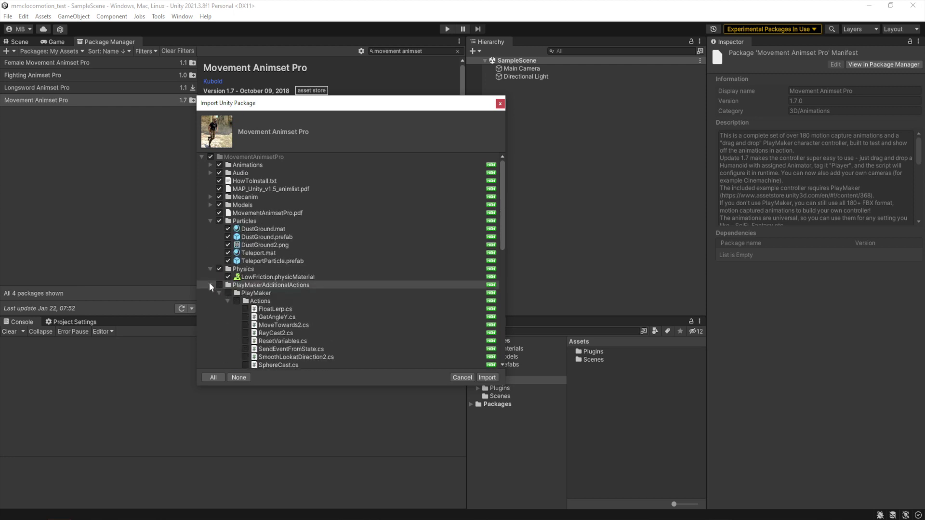
click(210, 285)
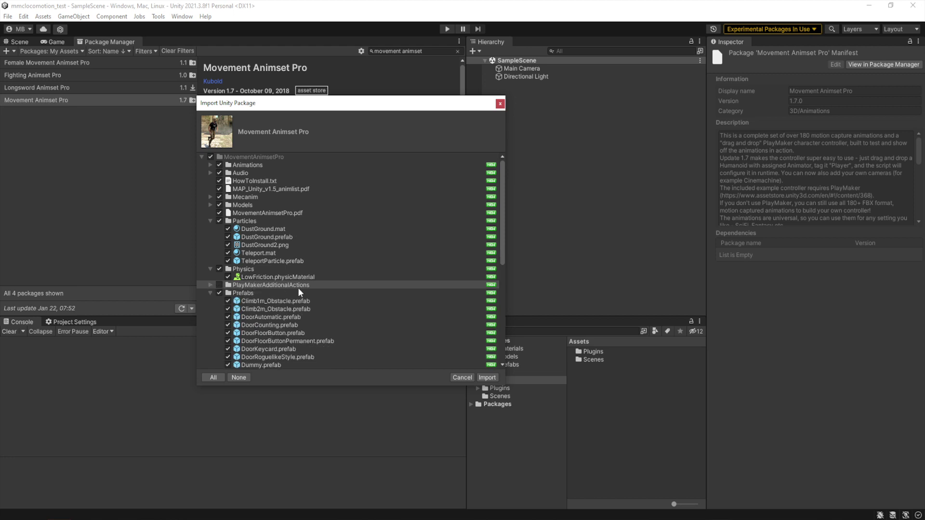
click(208, 293)
click(211, 301)
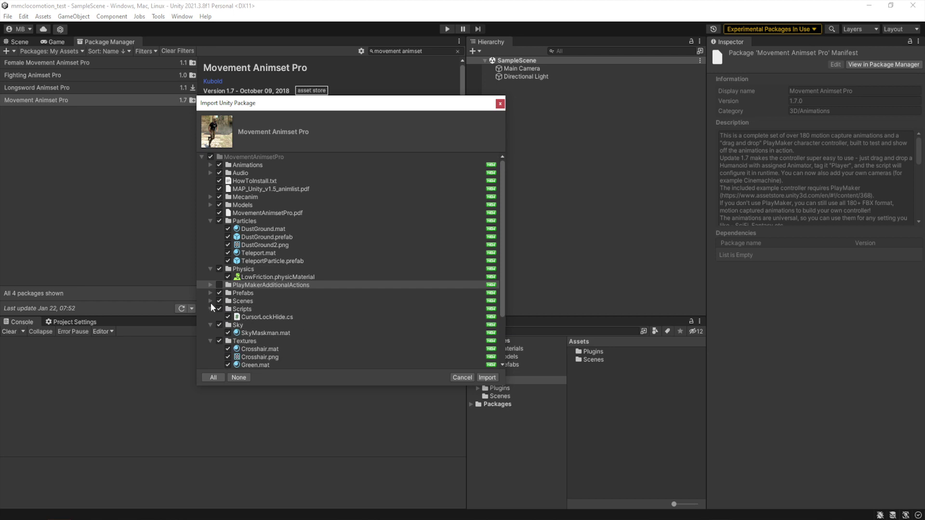
click(487, 378)
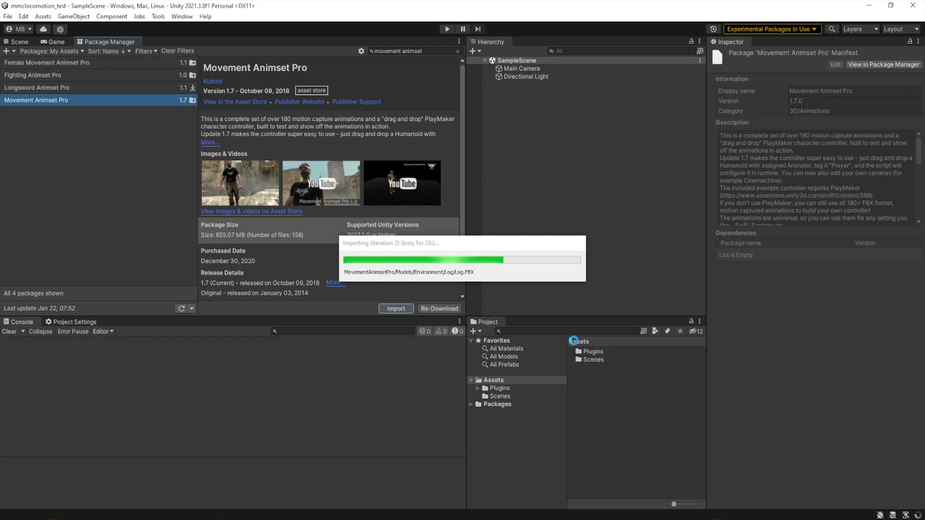
click(8, 332)
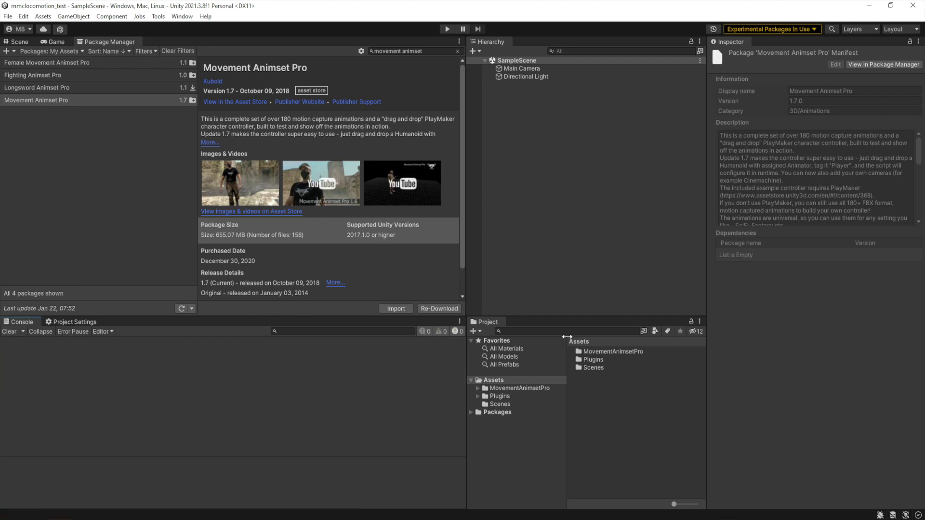
Step: Look up the Strider package in My Assets
click(290, 45)
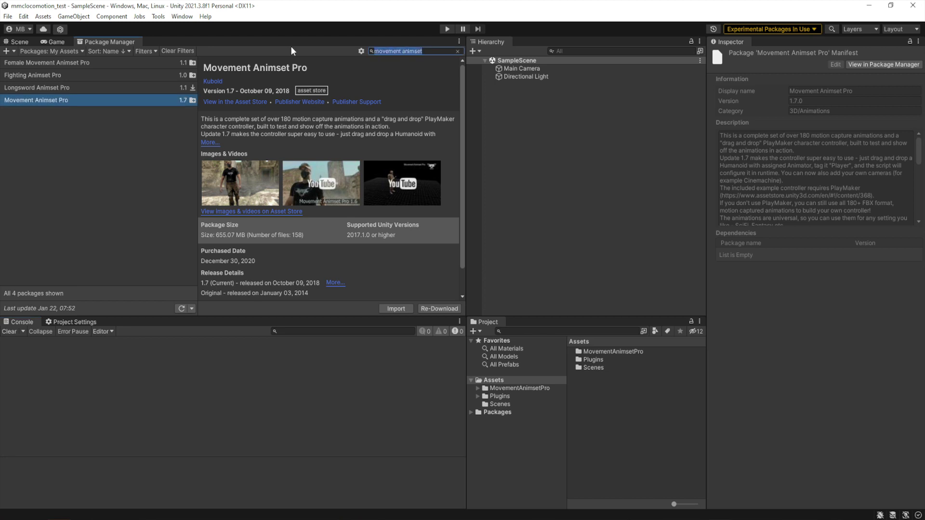
text(strider)
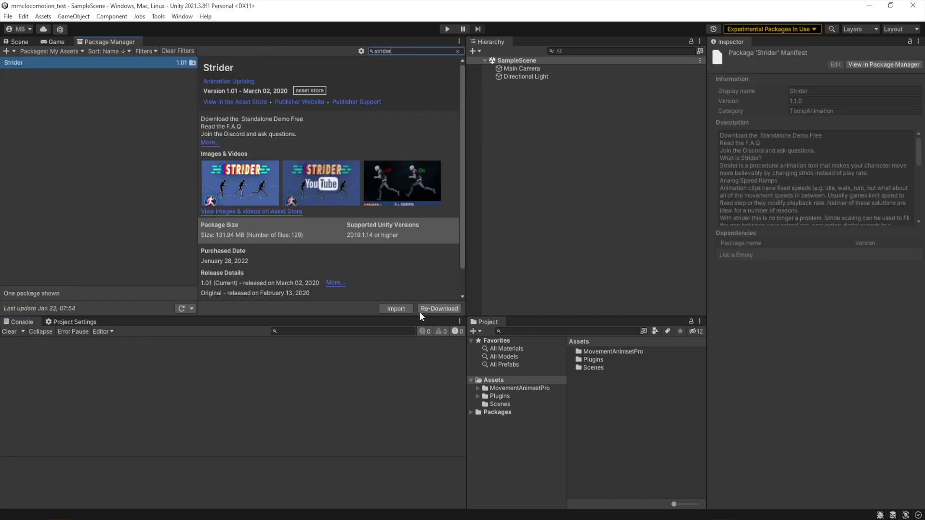
click(396, 309)
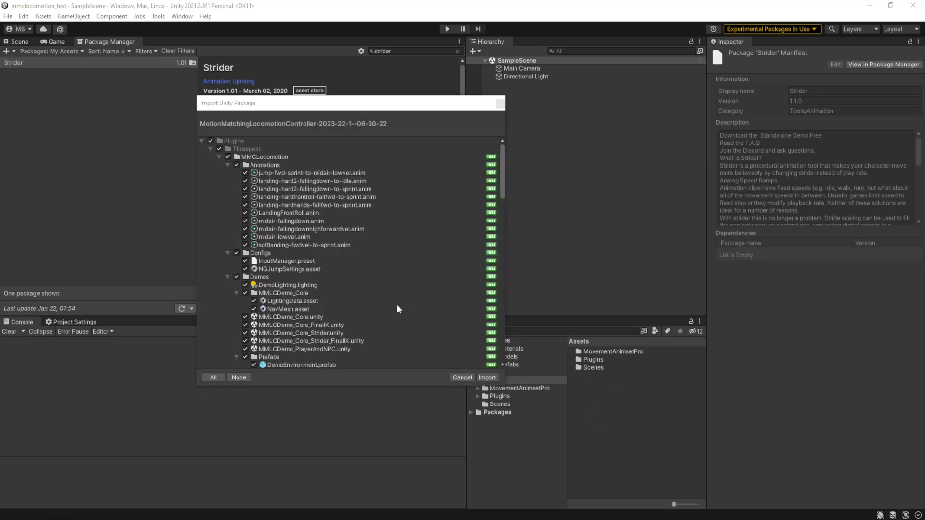
Step: Review the contents of the MotionMatchingLocomotionController package, import all of it and clear the console
scroll(361, 307, down, 8)
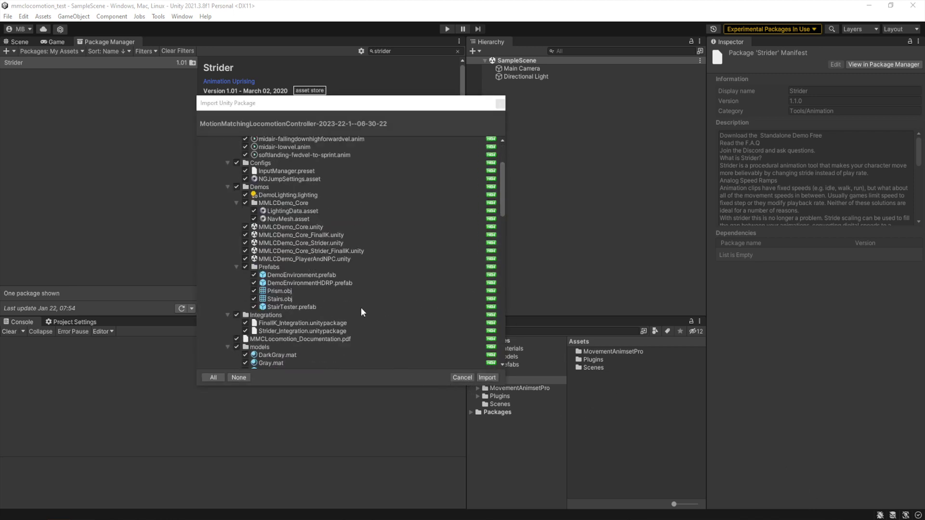
scroll(361, 307, down, 5)
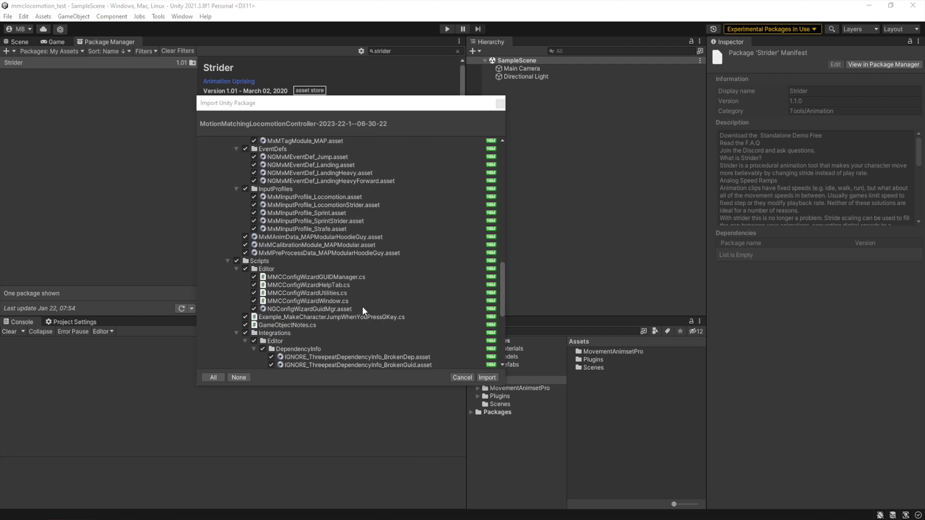
scroll(362, 306, up, 13)
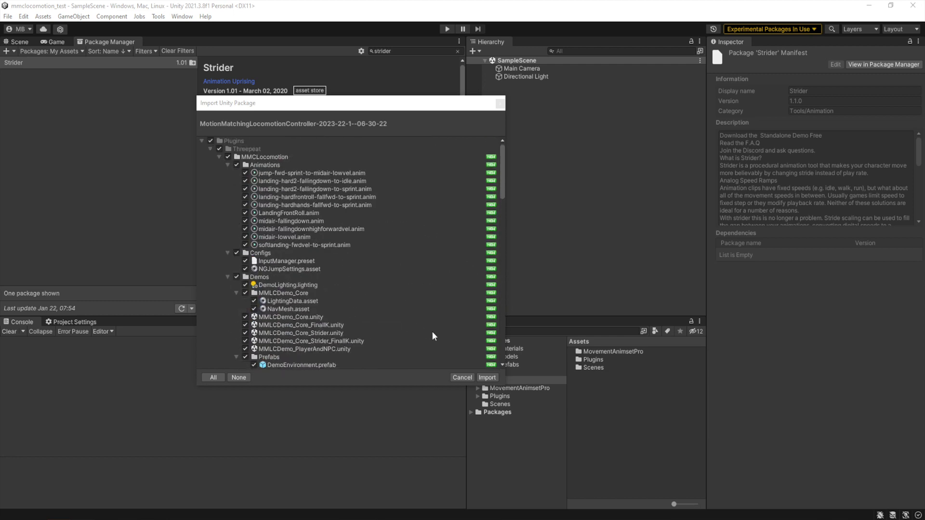
click(494, 379)
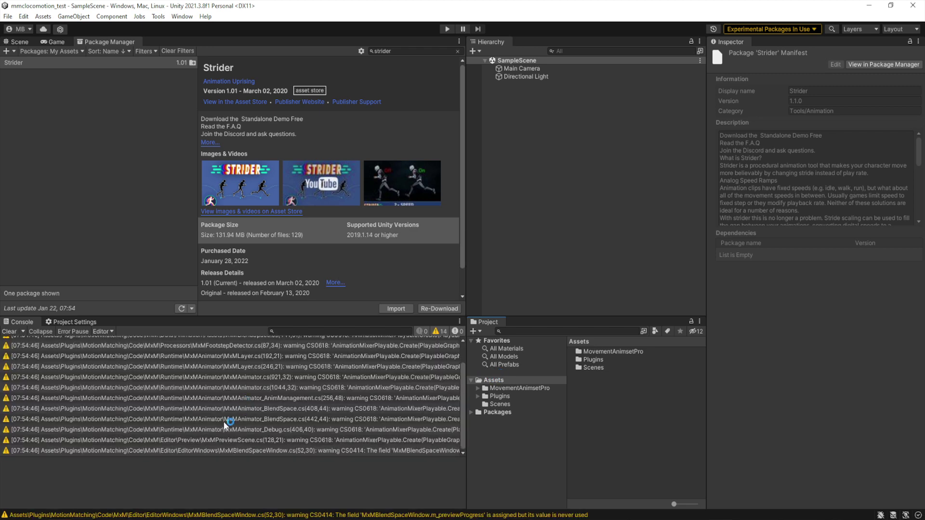
scroll(137, 438, up, 1)
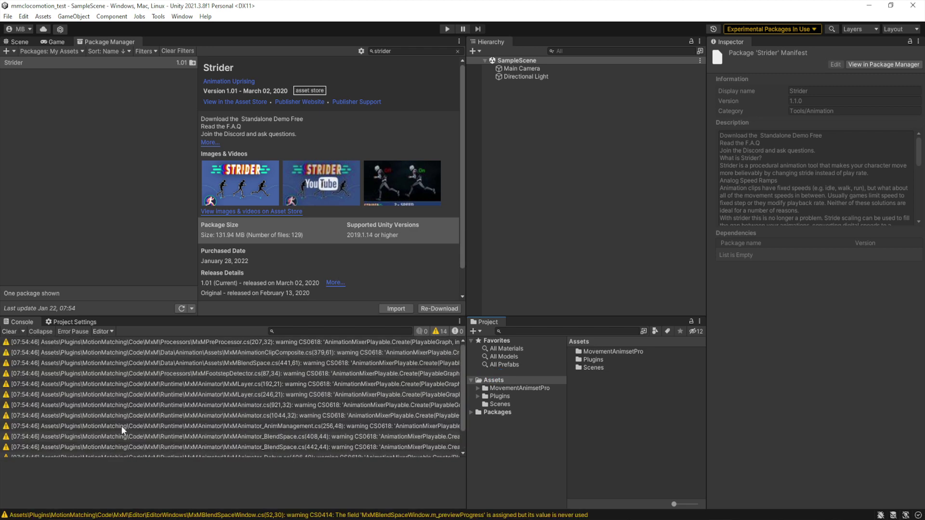
click(9, 331)
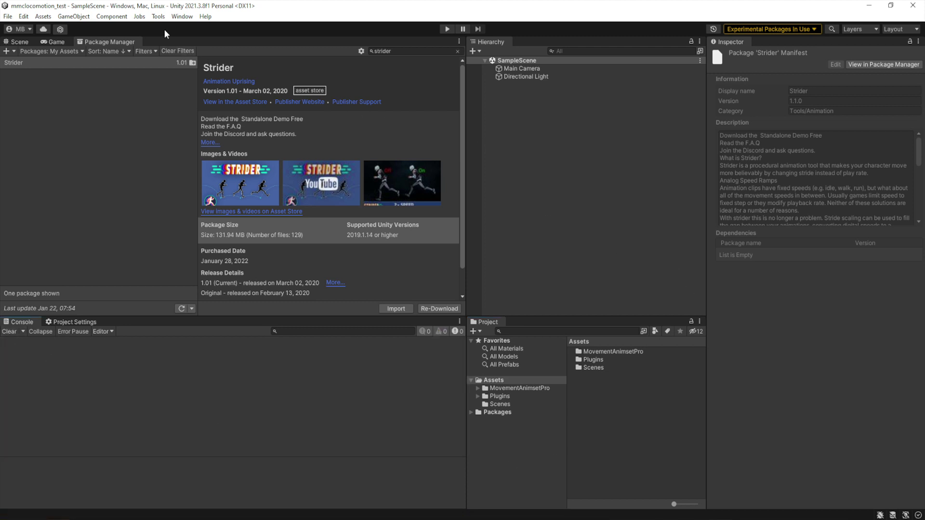
Step: Open Threepeat's MMC Configuration Wizard, dock it beside the Inspector and recheck the dependencies
click(159, 16)
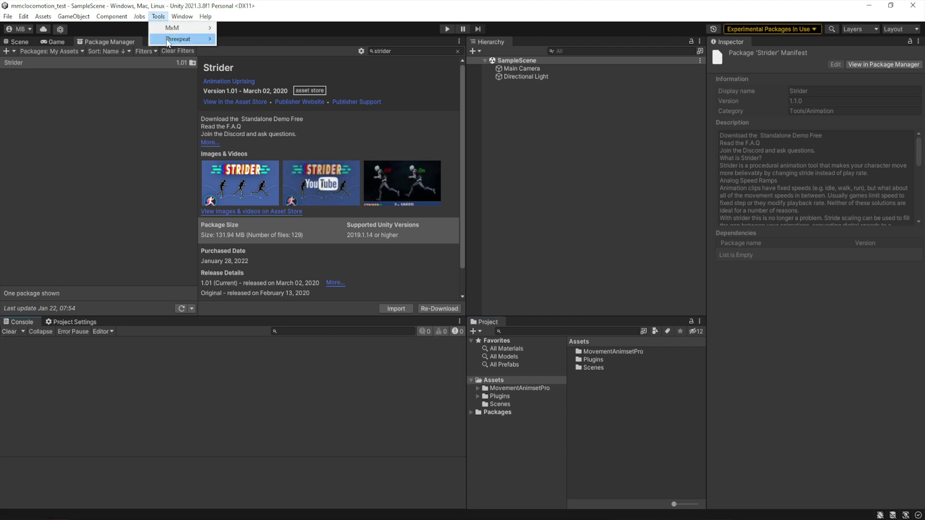
mouse_move(168, 41)
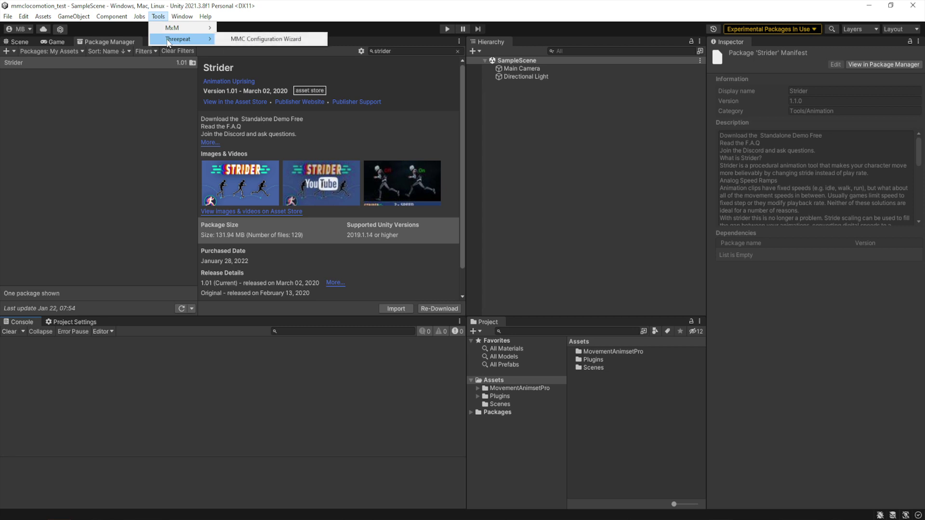
click(231, 39)
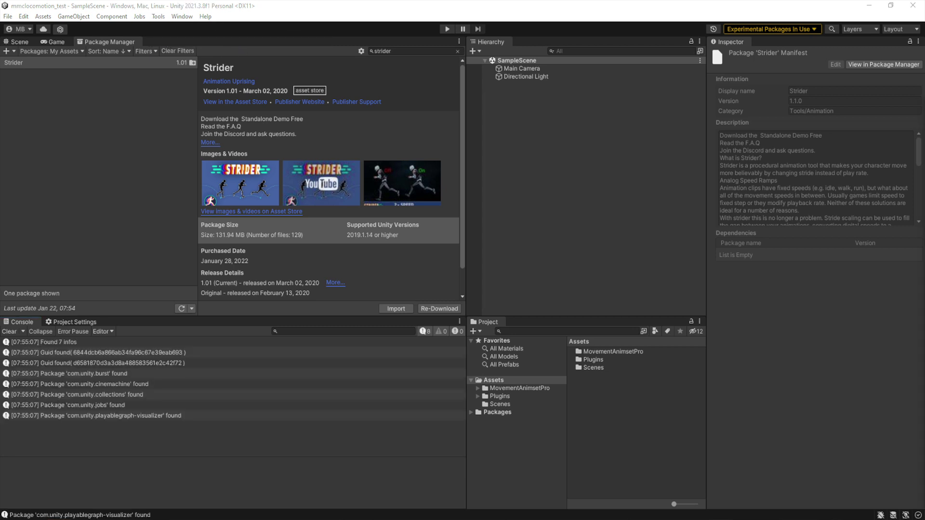
drag(450, 158, 791, 41)
click(782, 129)
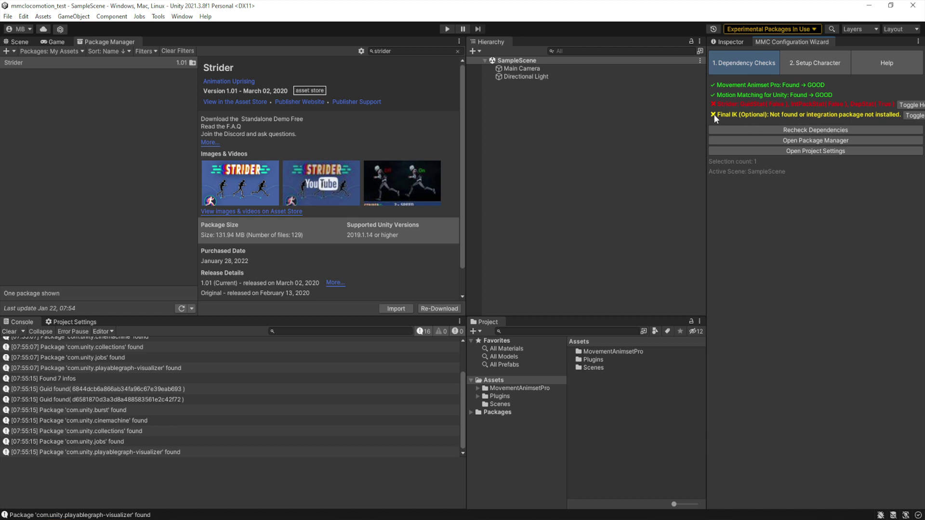
Step: Import all of Strider, skipping its Package Manager dependencies, and rerun the wizard's dependency check with a cleared console
drag(706, 114, 628, 115)
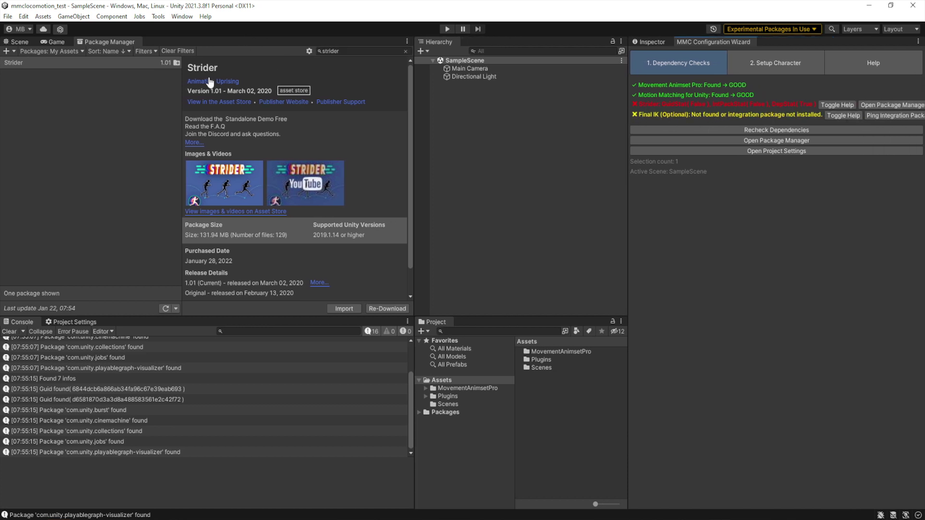
click(346, 309)
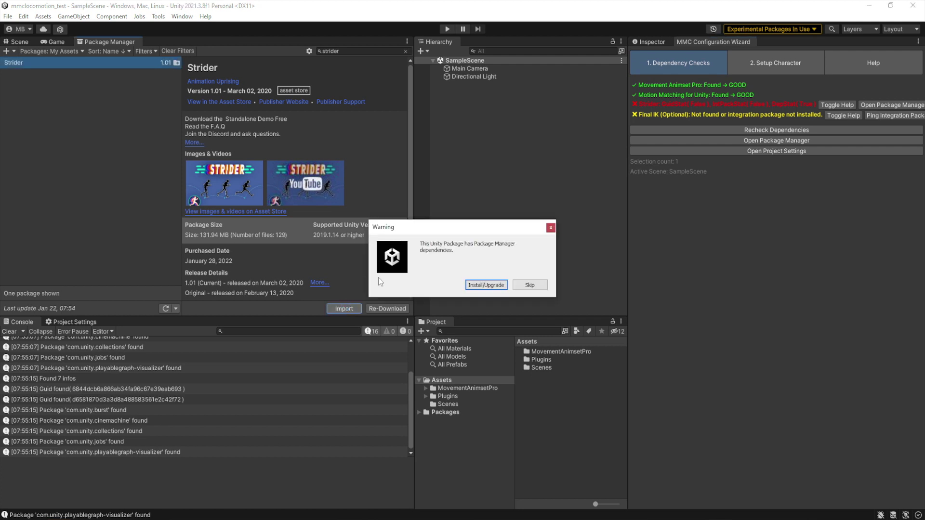
click(531, 286)
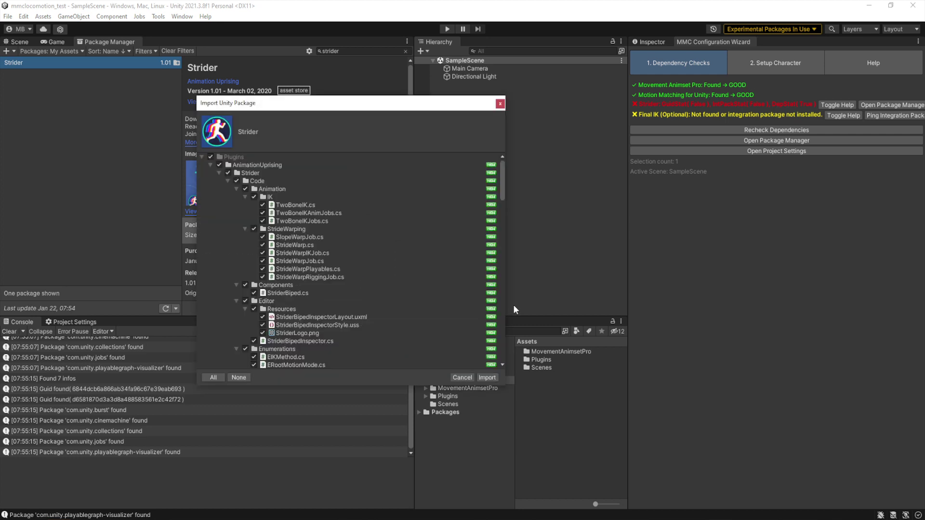
click(487, 377)
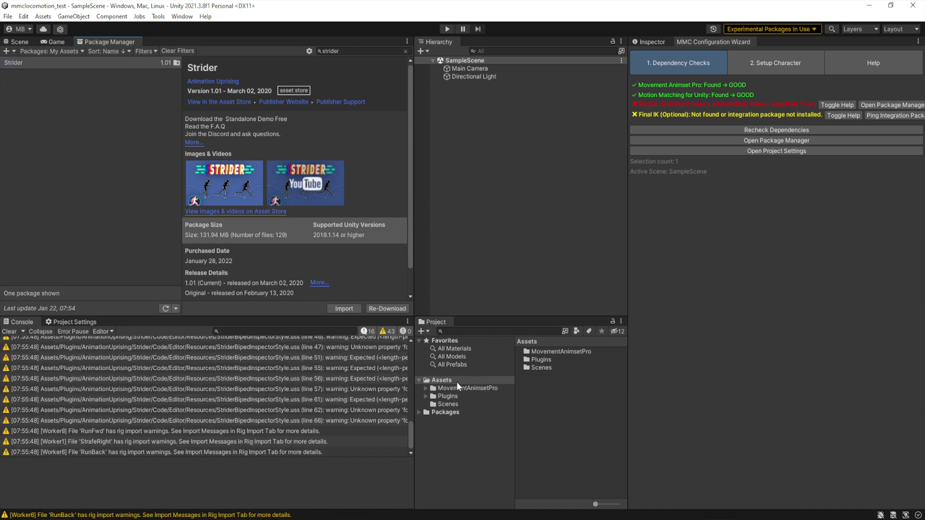
click(10, 331)
click(734, 129)
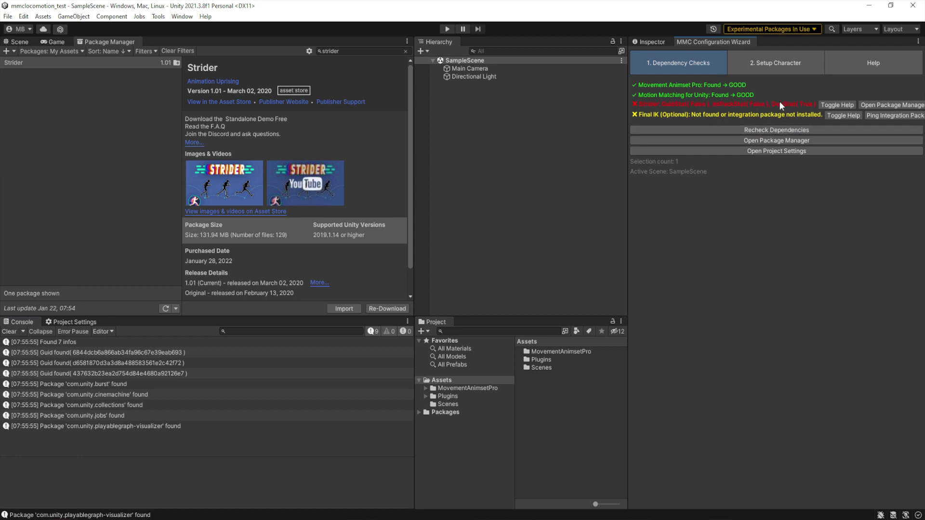
Step: Import the StriderMxMIntegration package from Plugins/AnimationUprising/Strider/Integrations and recheck the dependencies in the wizard
click(426, 396)
click(432, 404)
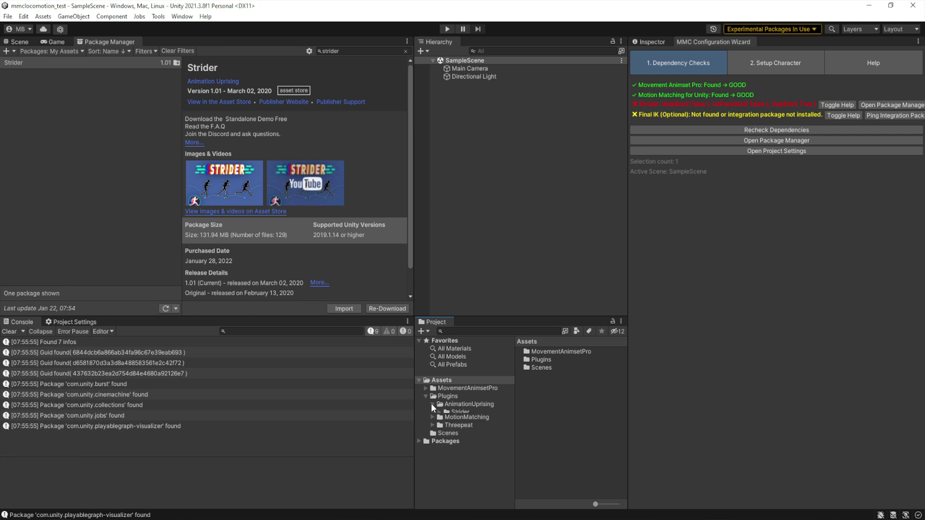
click(439, 412)
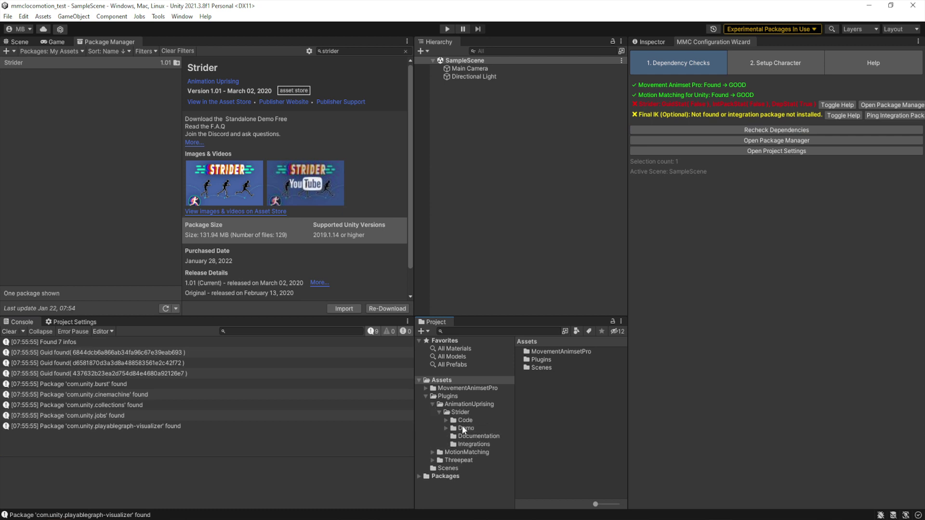
click(461, 444)
double_click(543, 351)
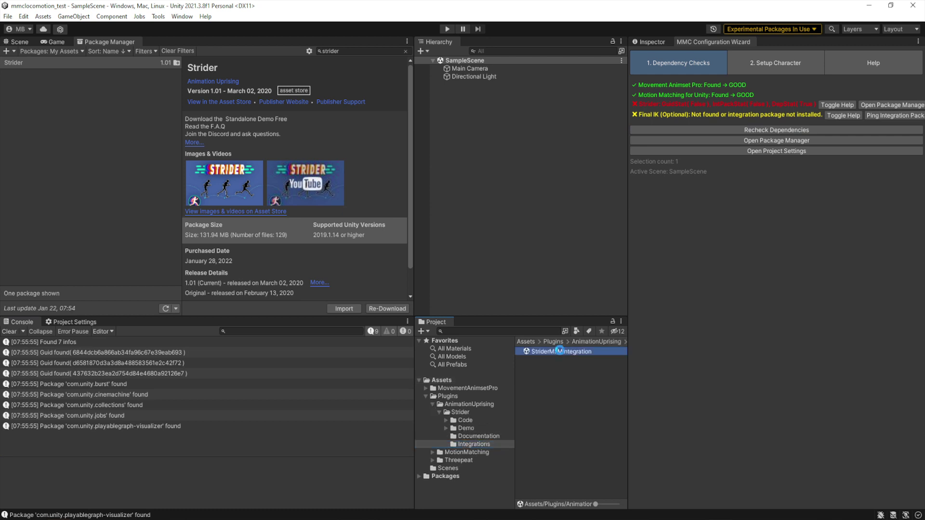
click(486, 378)
click(717, 131)
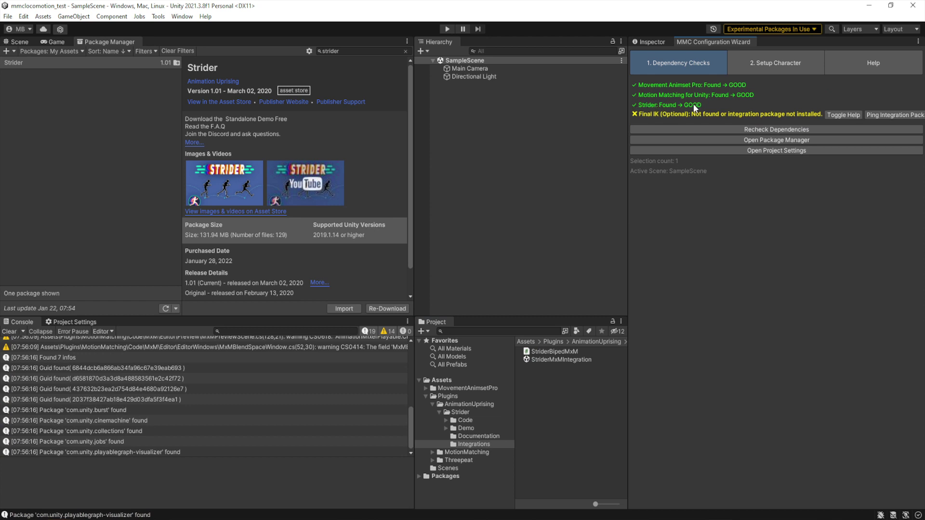
Step: Consult the wizard's Final IK help, import the full Final IK package from My Assets and recheck the dependencies with a cleared console
click(840, 115)
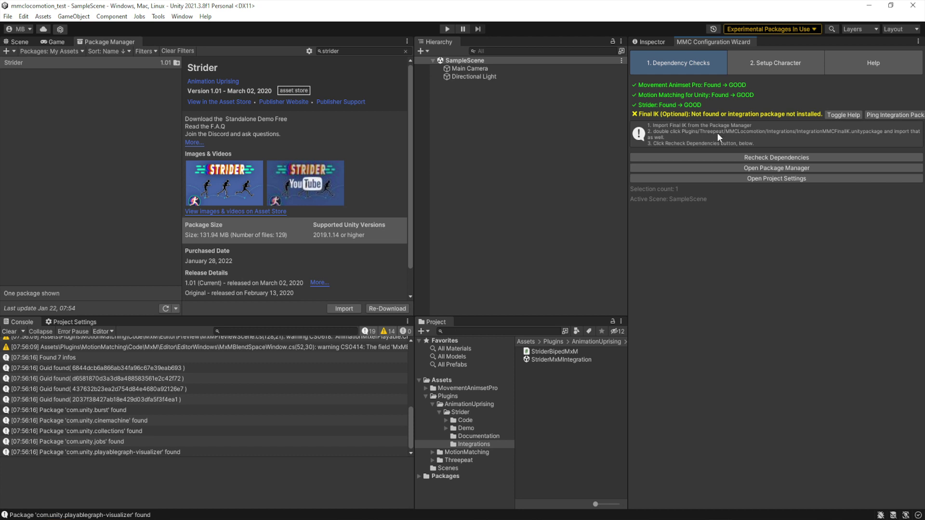
click(847, 116)
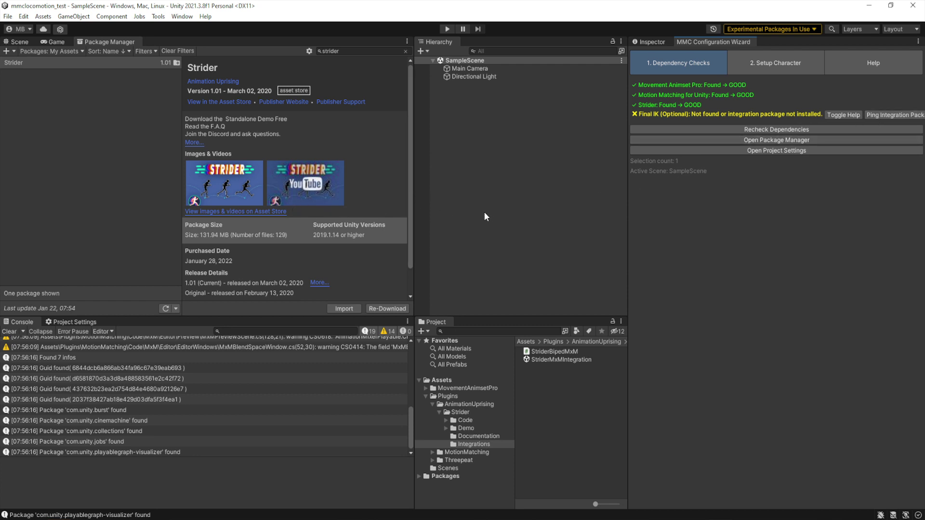
click(342, 52)
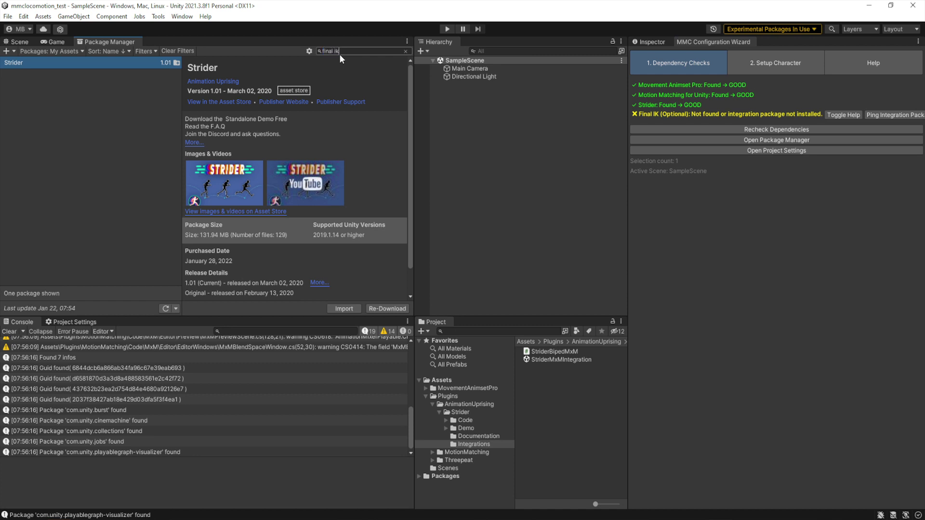
click(40, 75)
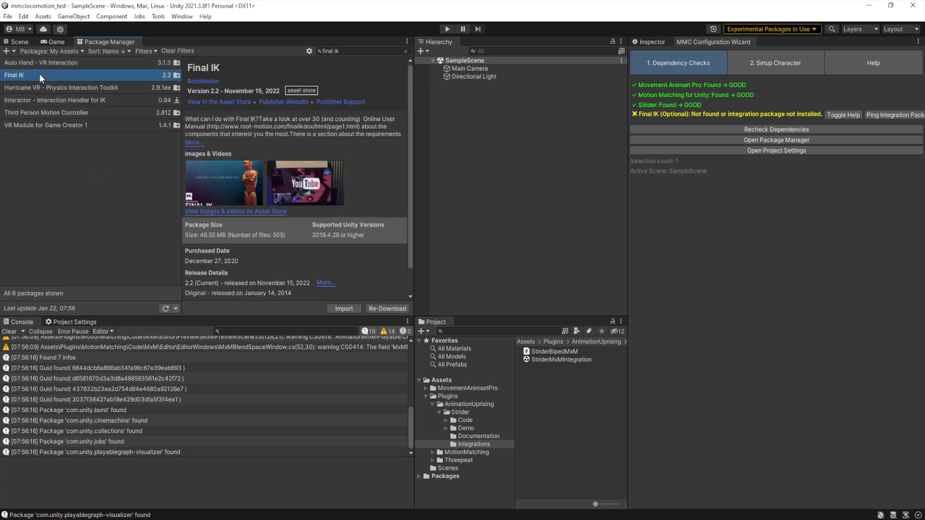
click(343, 309)
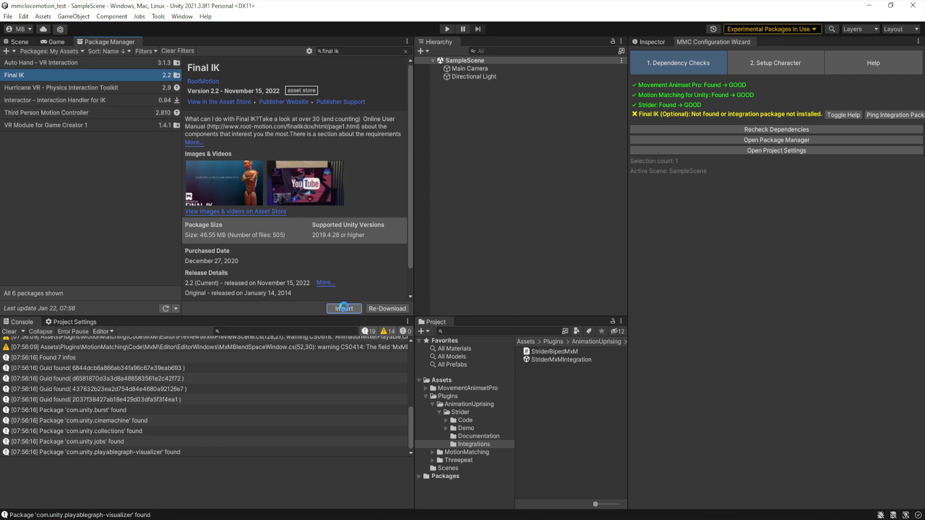
click(491, 378)
click(16, 334)
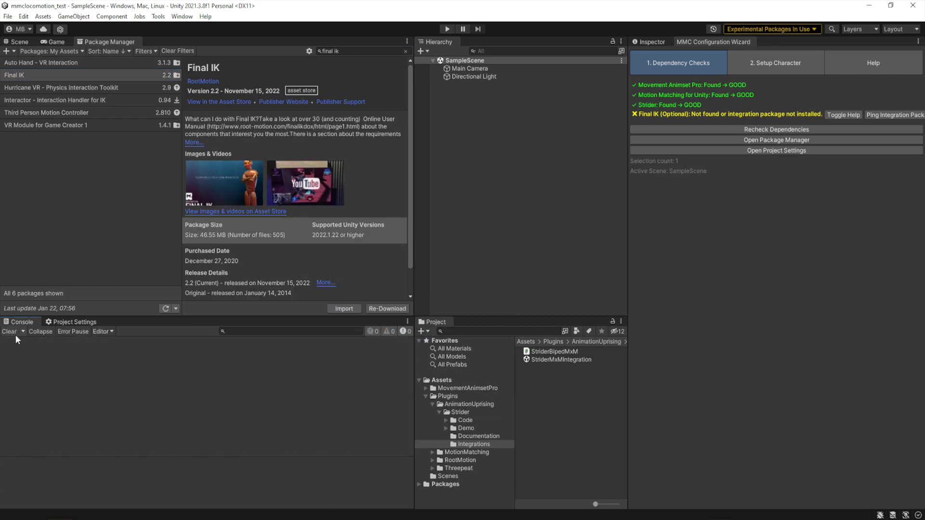
click(763, 130)
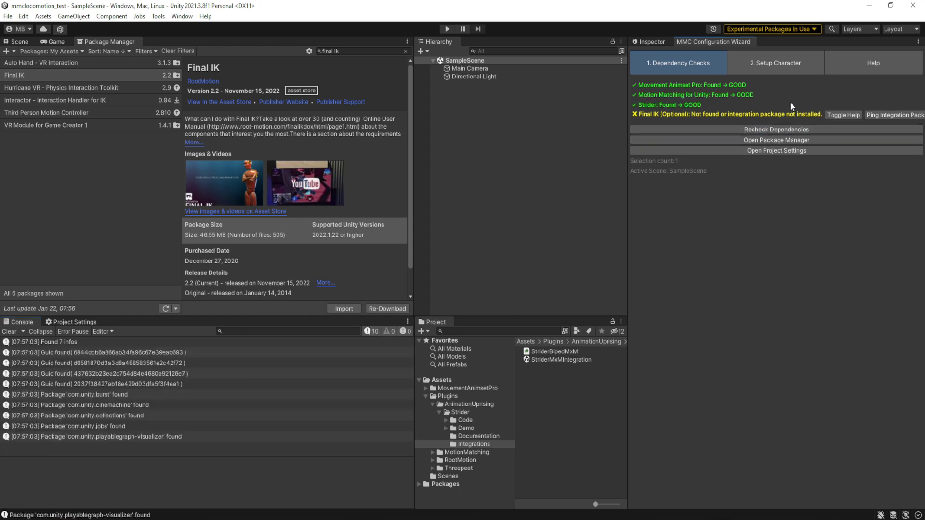
Step: Locate the FinalIK_Integration package through the wizard, import it and recheck the dependencies
click(888, 115)
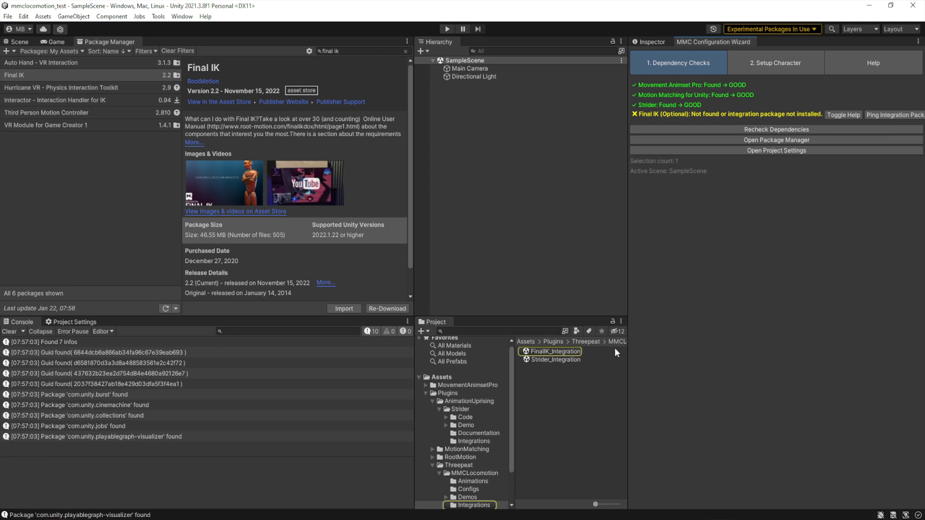
drag(414, 366, 300, 362)
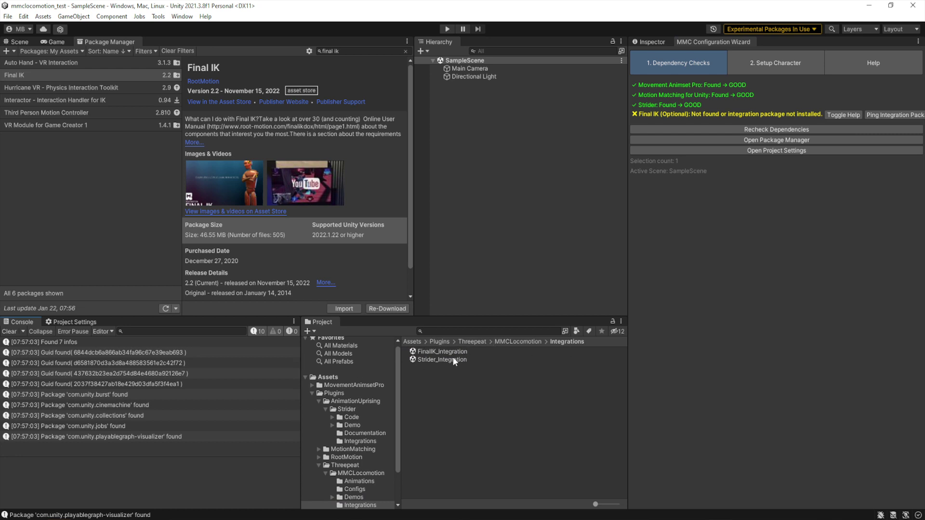
double_click(427, 354)
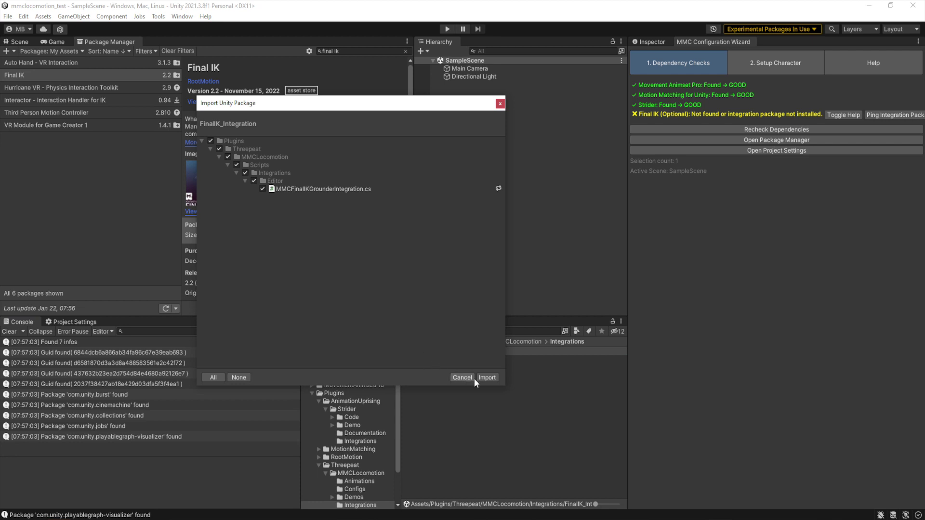
click(487, 377)
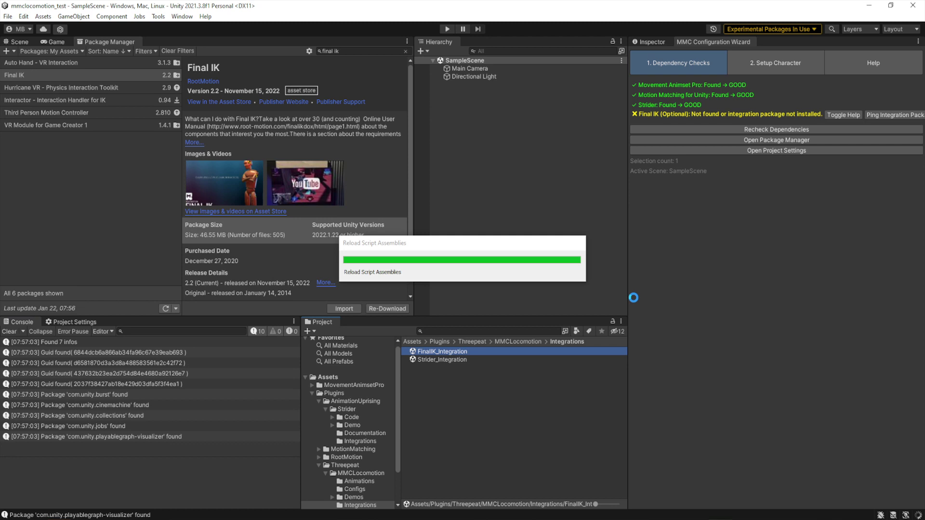
click(774, 129)
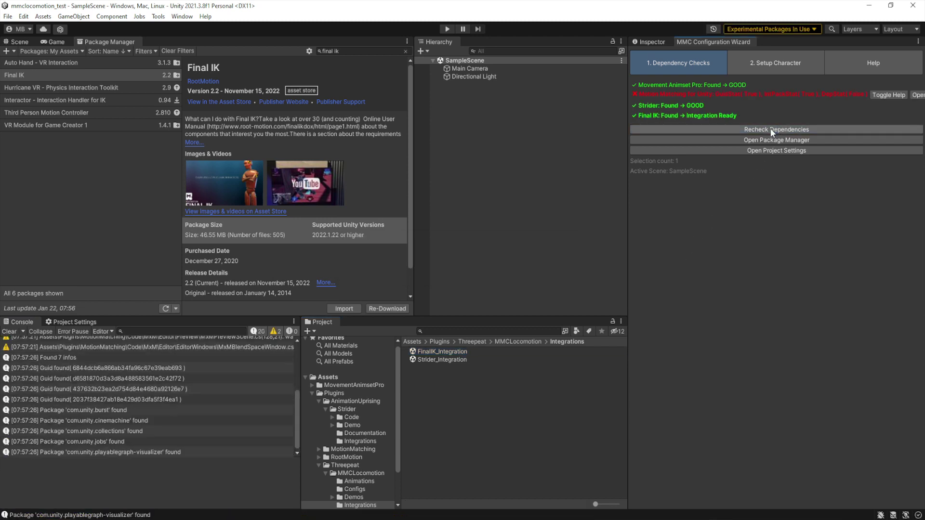
Step: Review the contents of the Strider_Integration package in the MMCLocomotion Integrations folder and import it
click(430, 360)
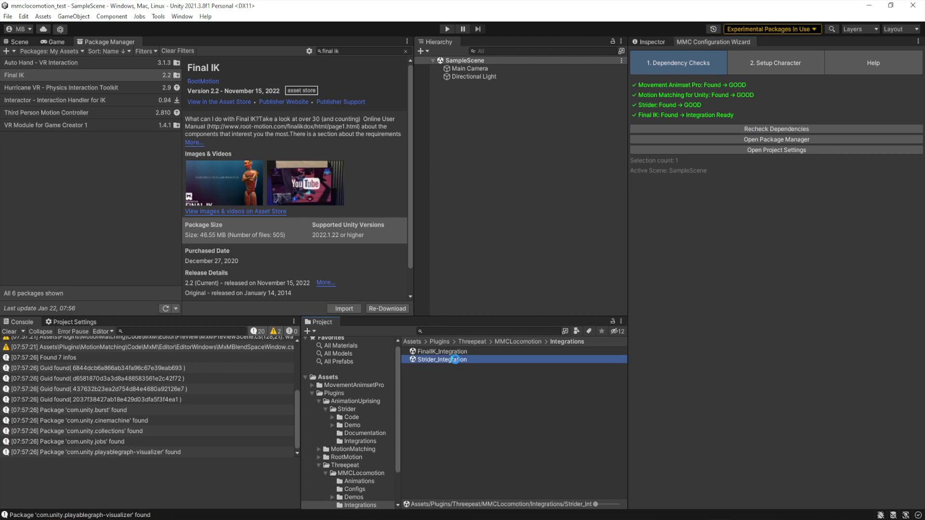
double_click(457, 365)
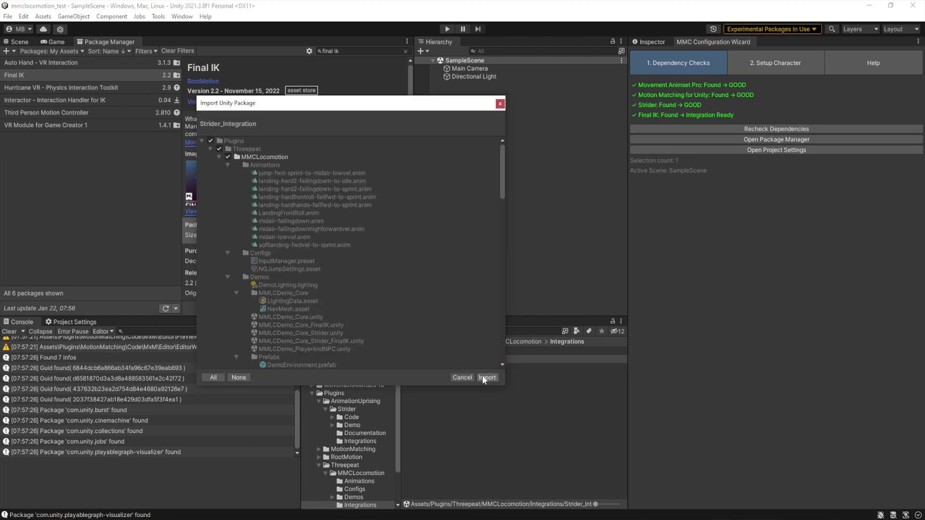
scroll(337, 300, down, 20)
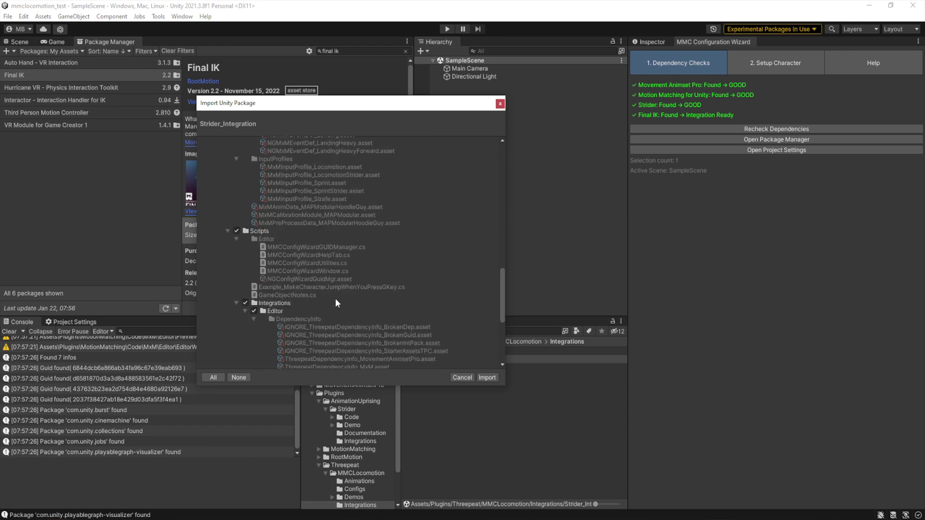
scroll(336, 299, down, 1)
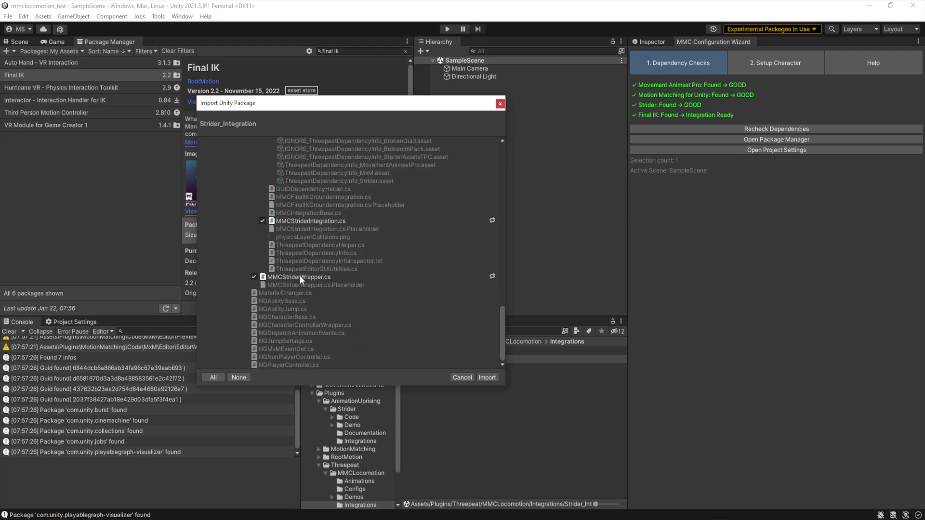
click(487, 378)
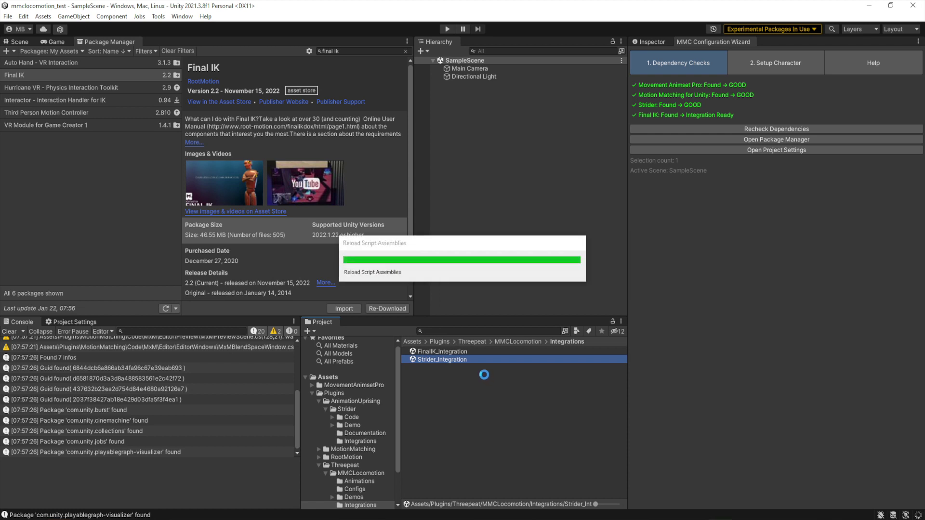
click(484, 375)
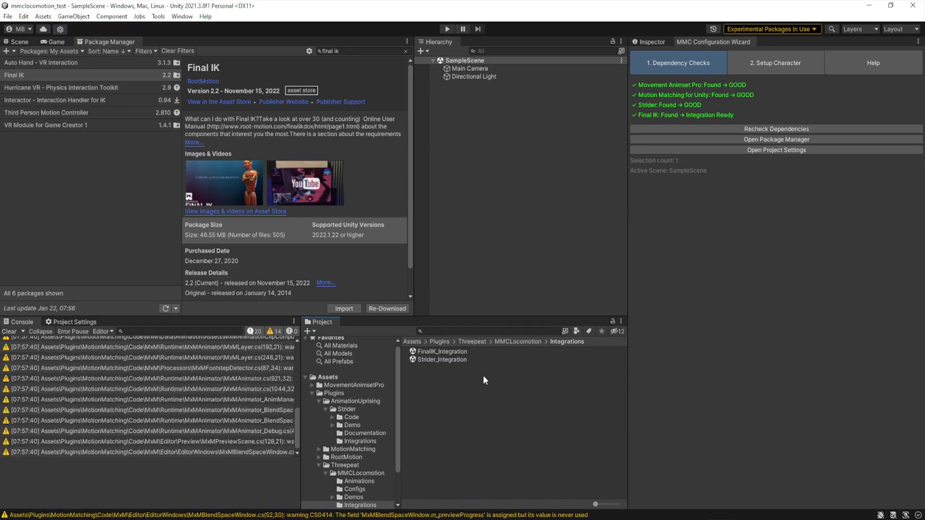